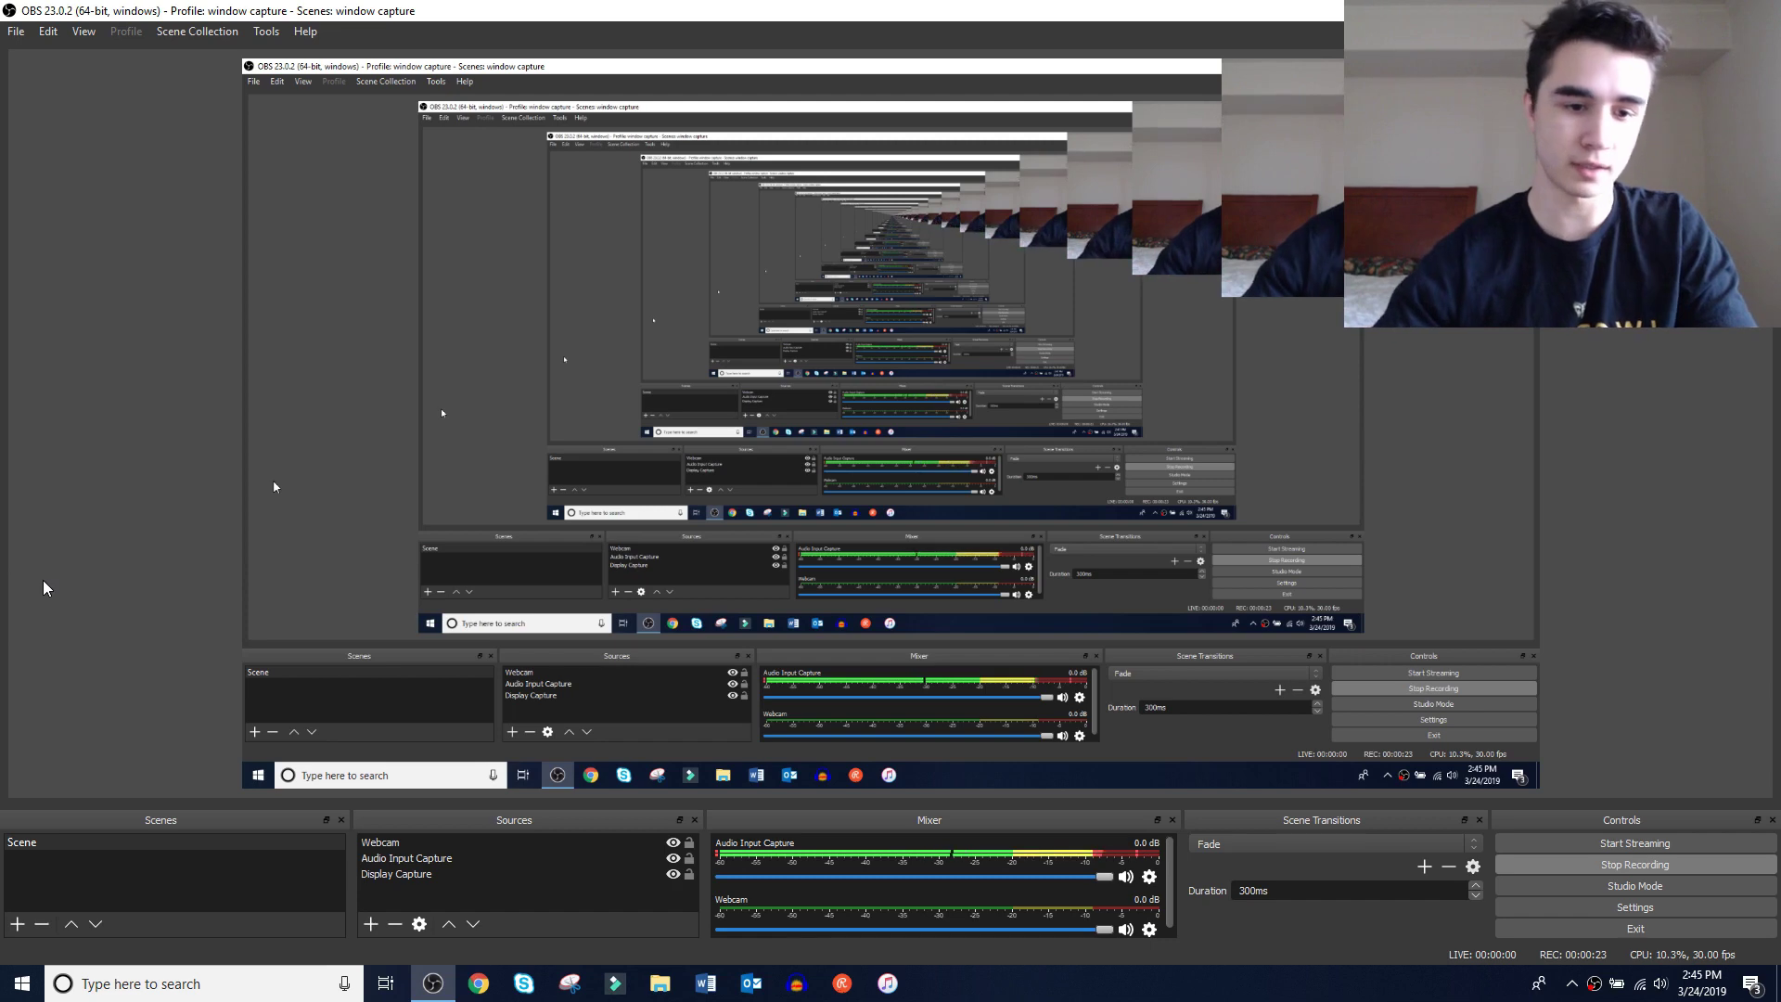
{"action": "left_click", "coordinate": [370, 924]}
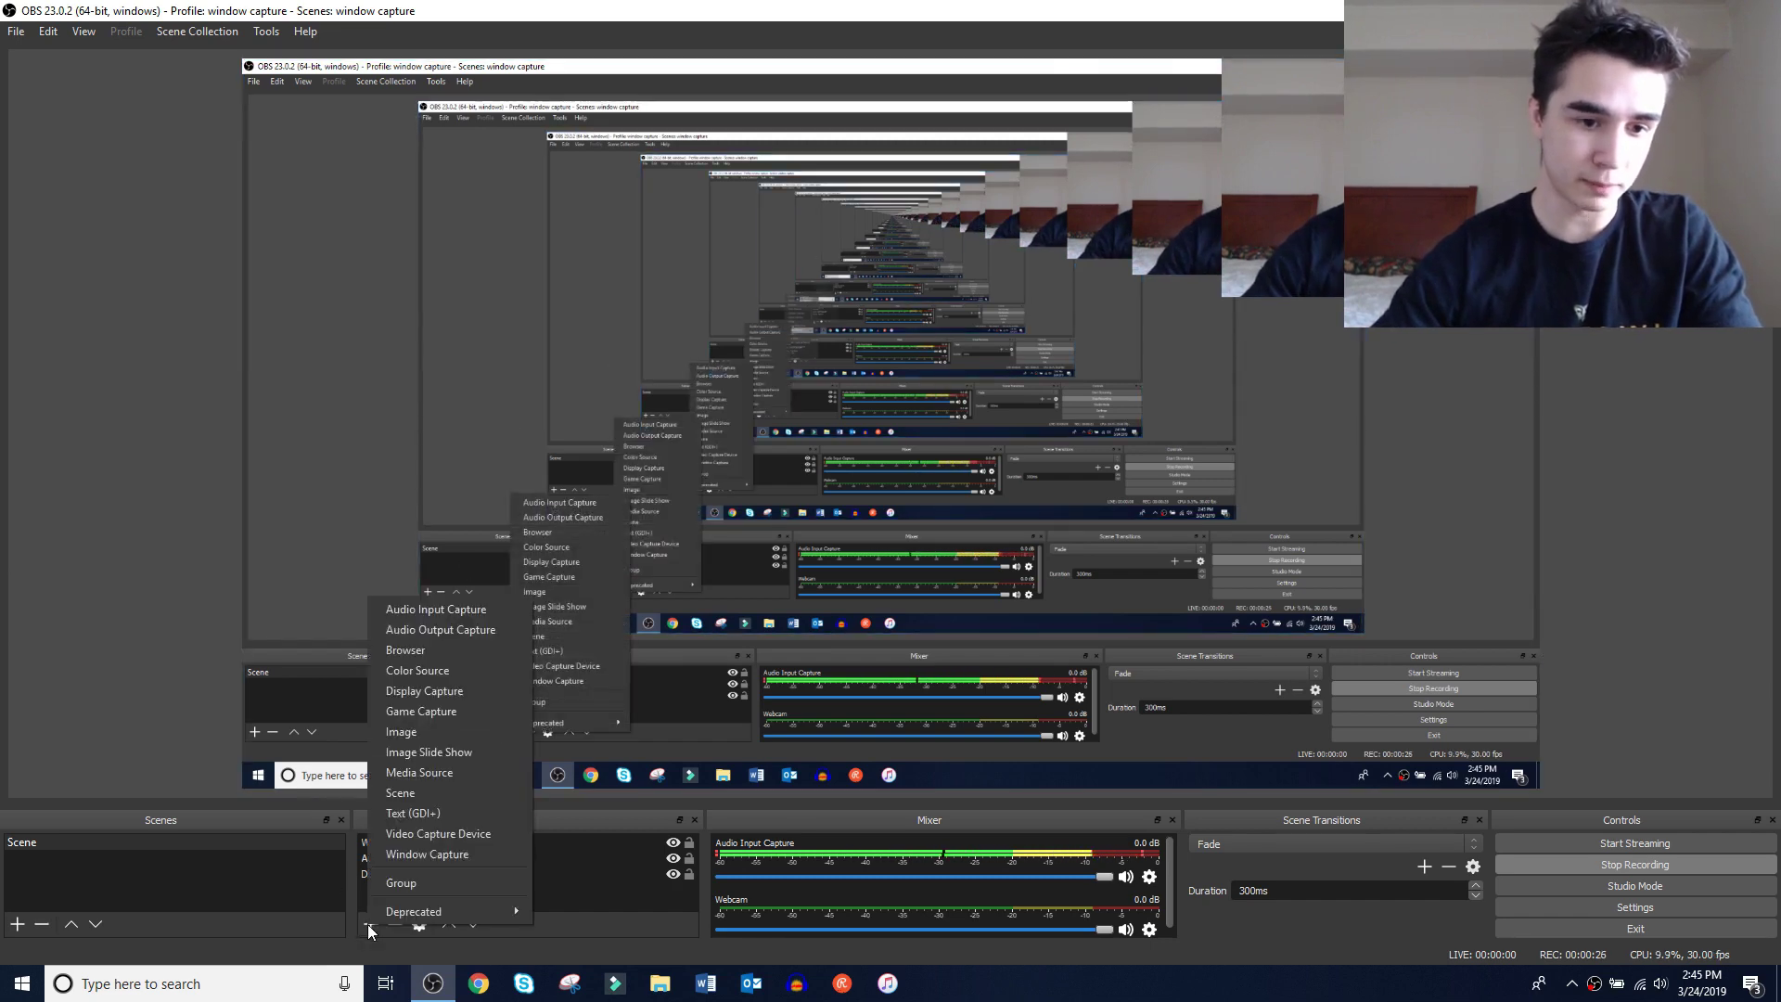
{"action": "left_click", "coordinate": [410, 835]}
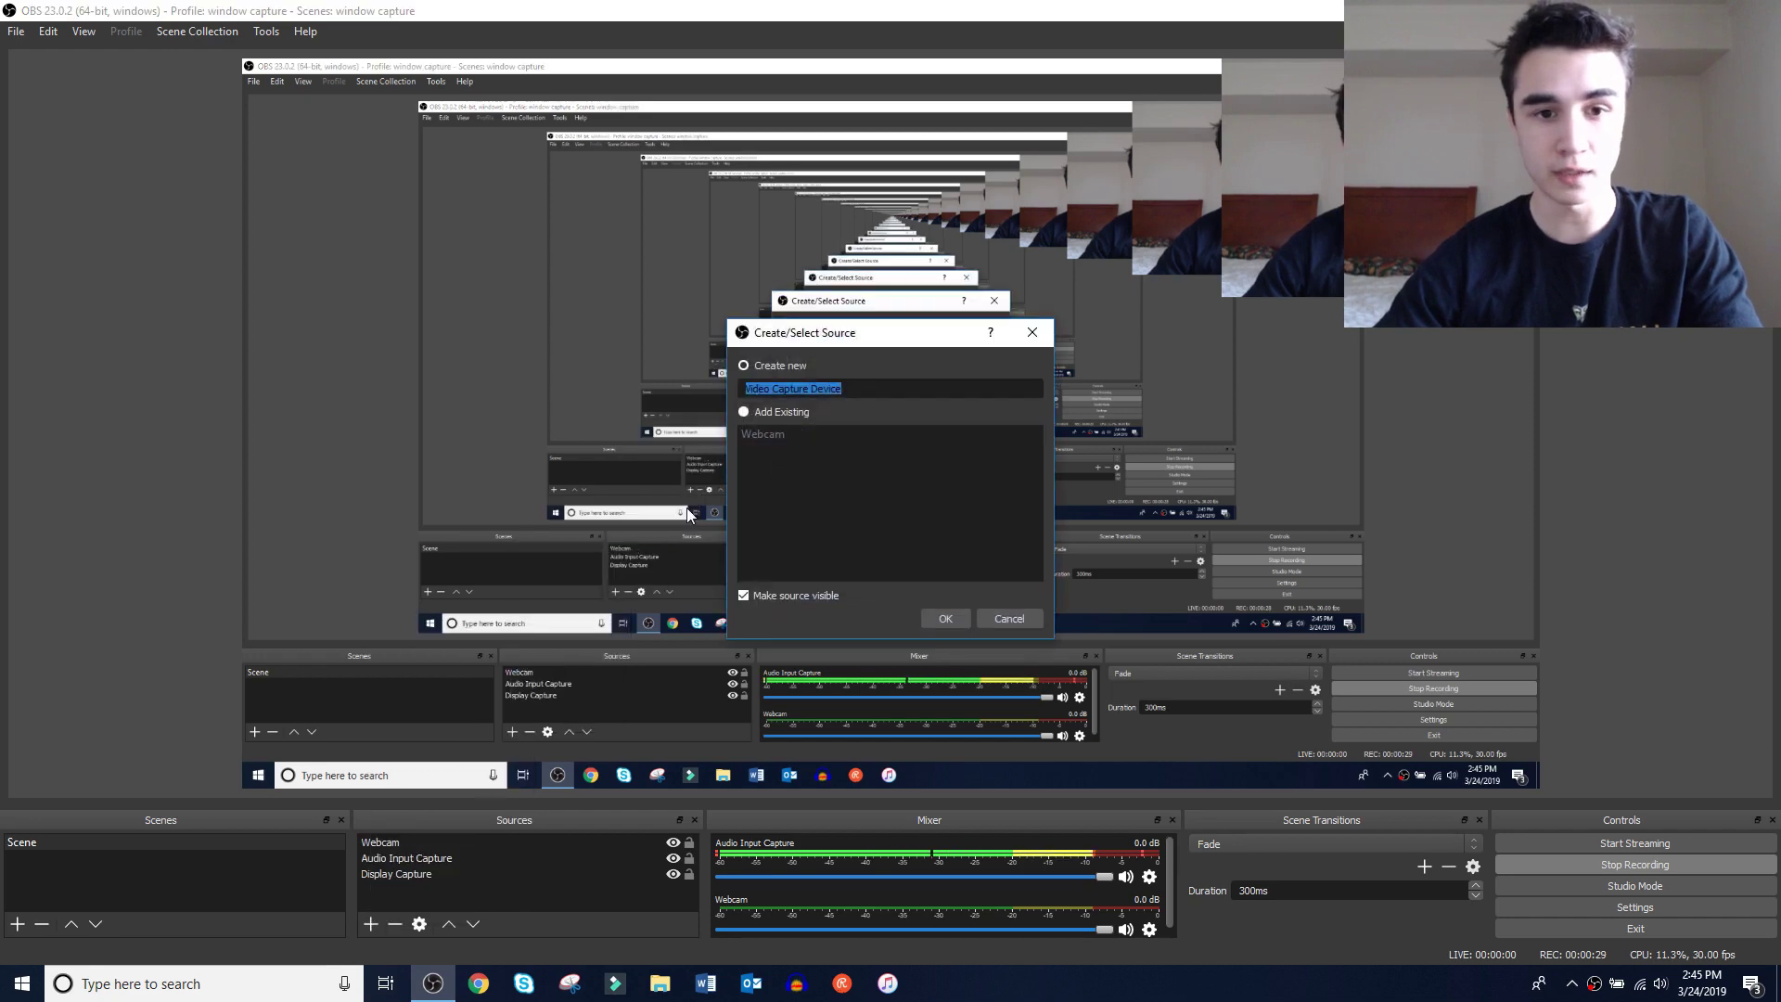
{"action": "type", "text": "Ps"}
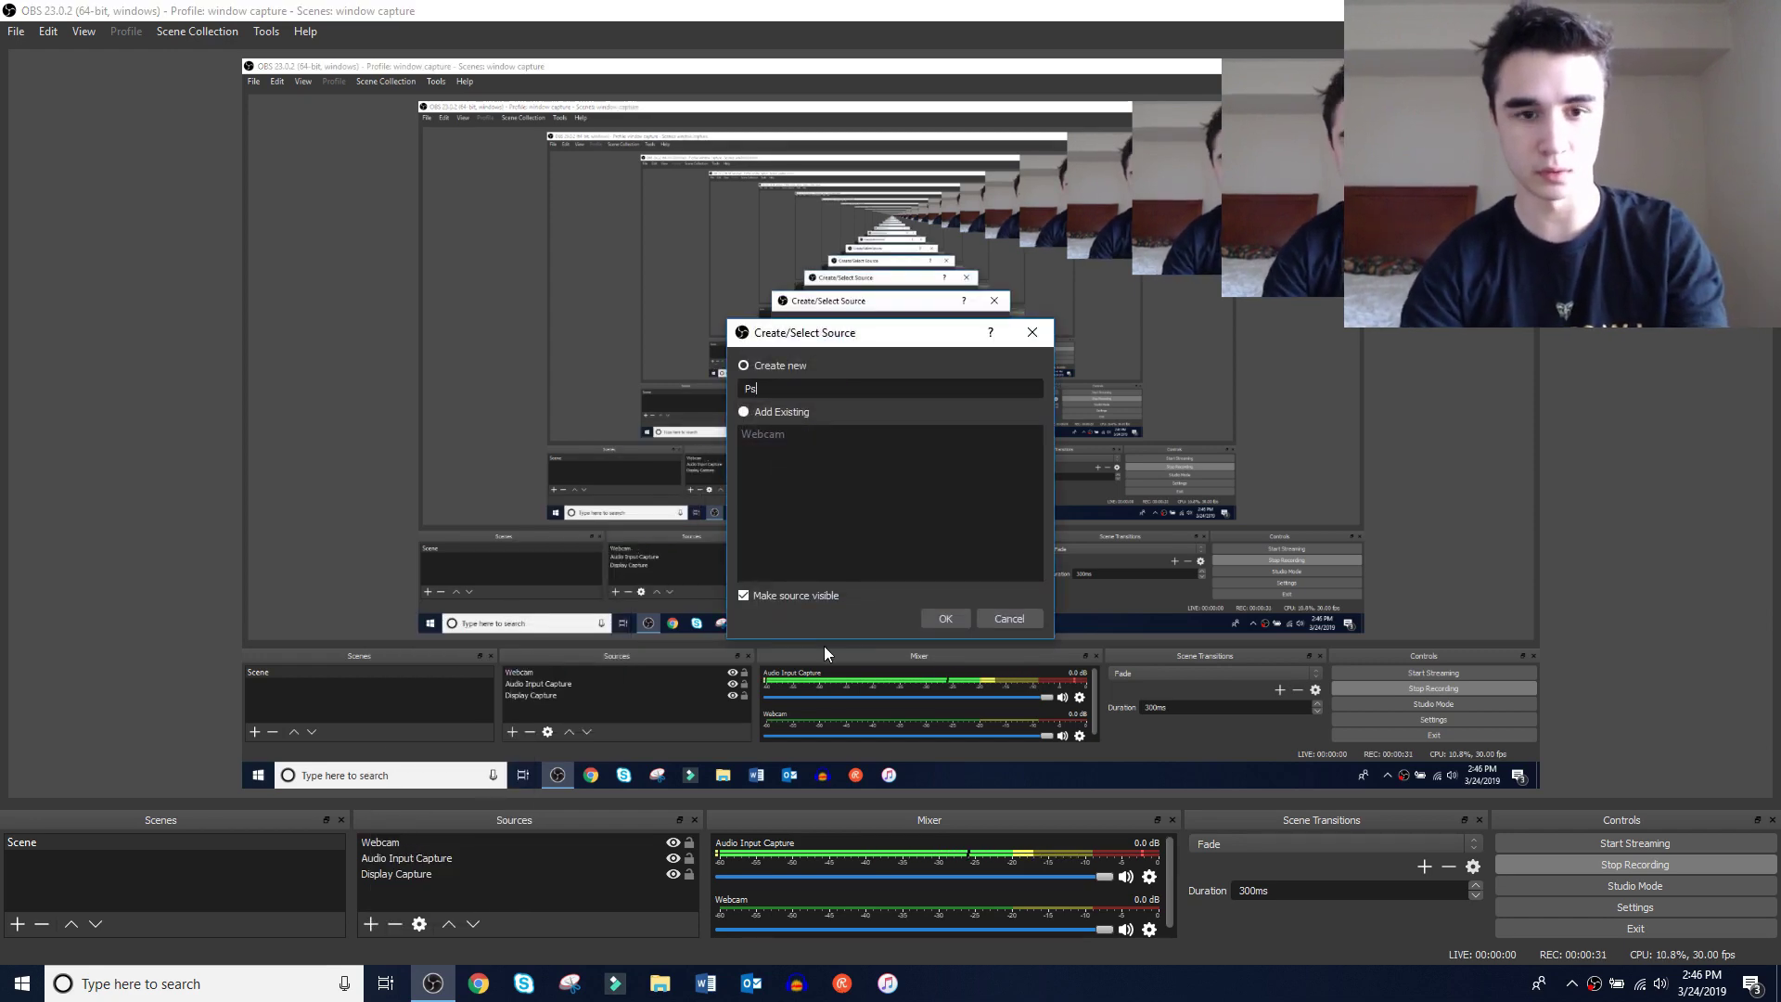
{"action": "type", "text": "2 footage"}
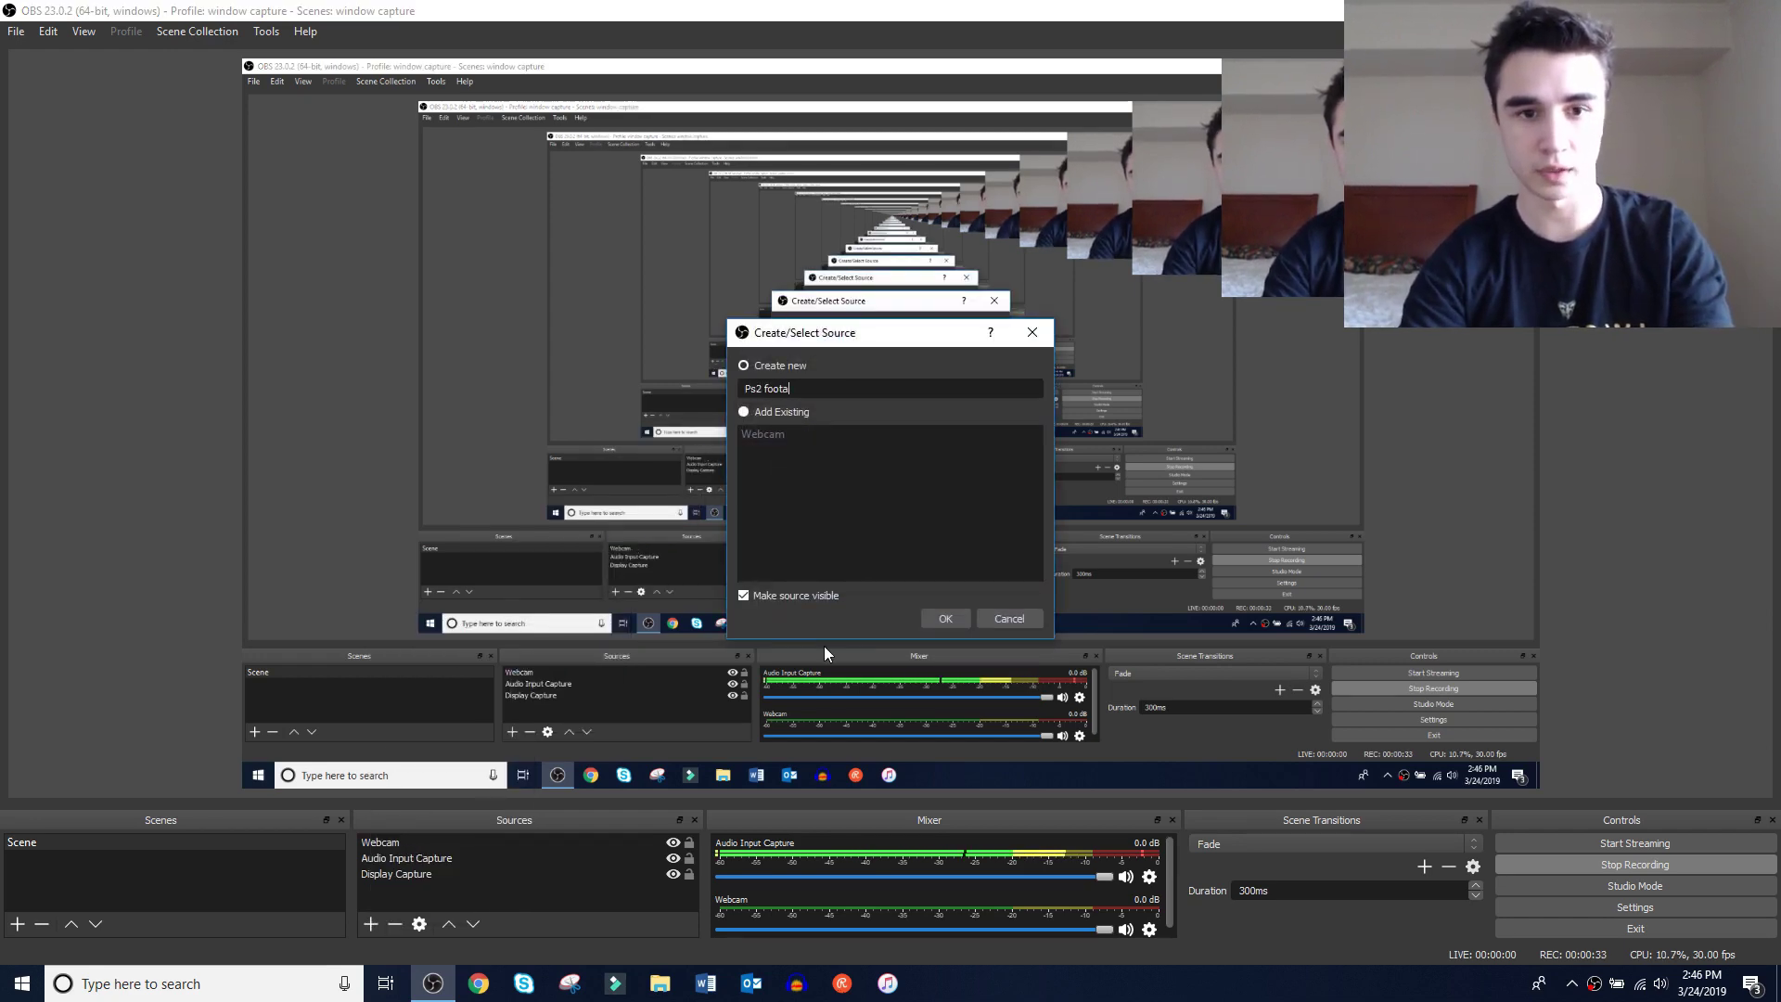
{"action": "left_click", "coordinate": [926, 617]}
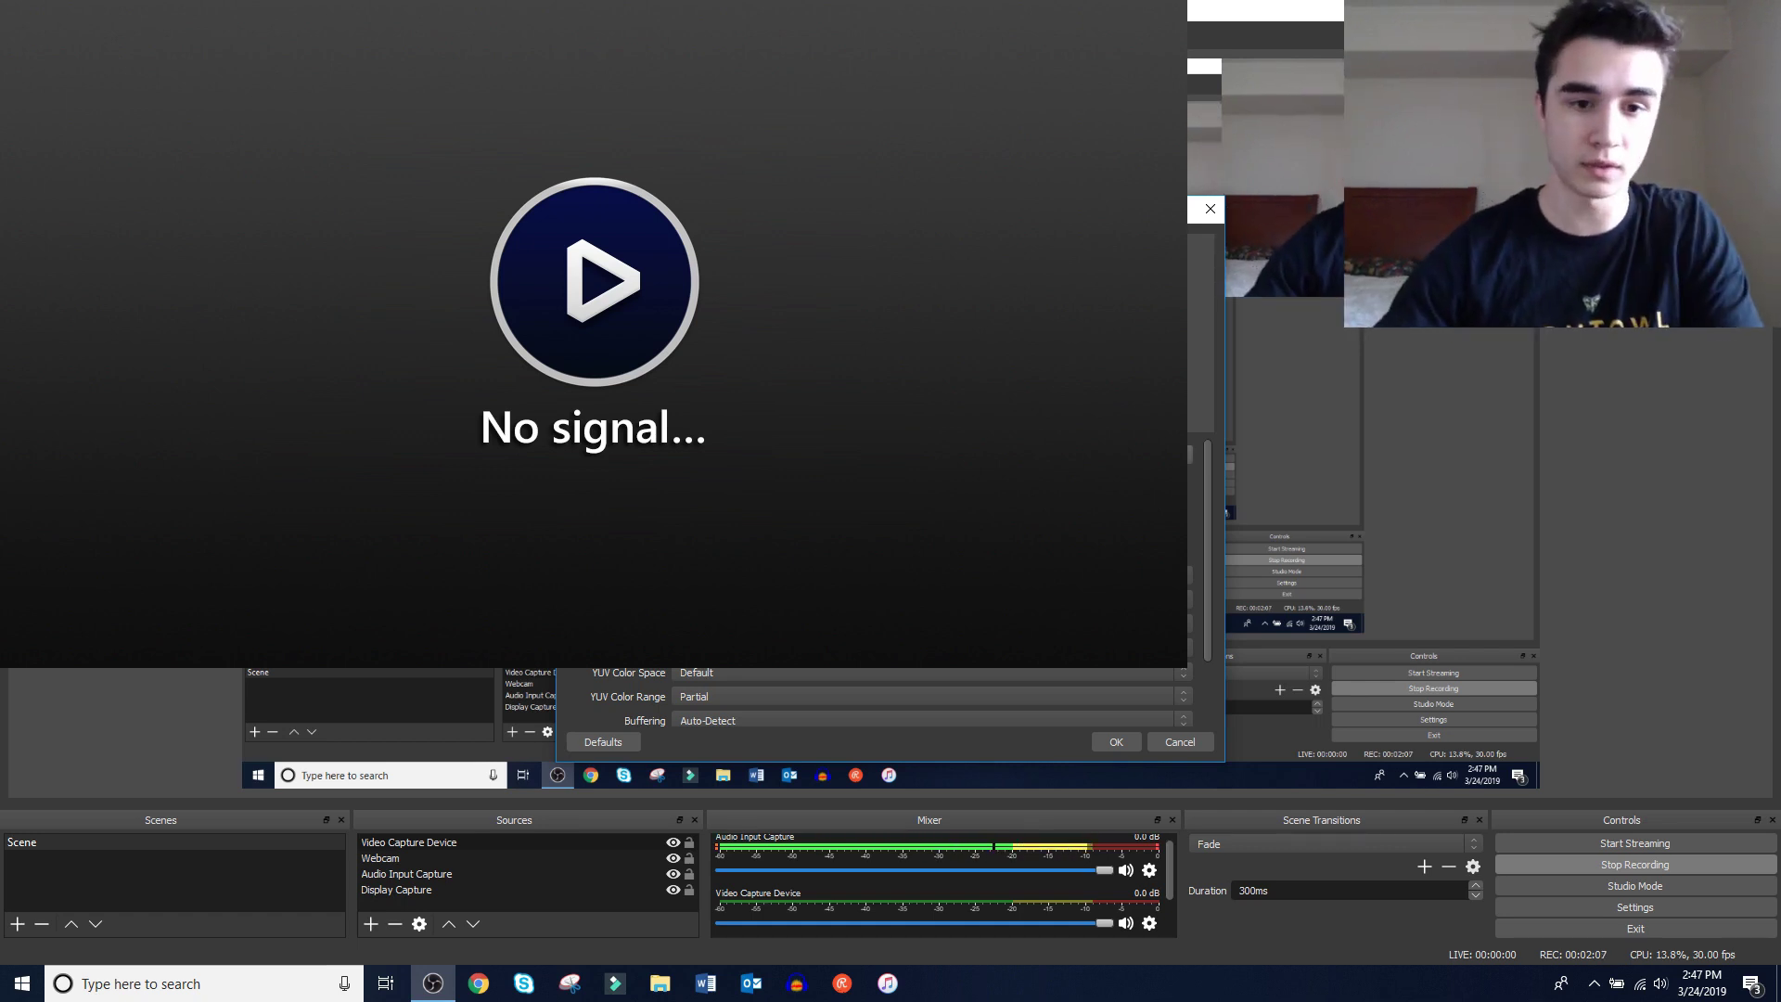
{"action": "left_click", "coordinate": [1160, 743]}
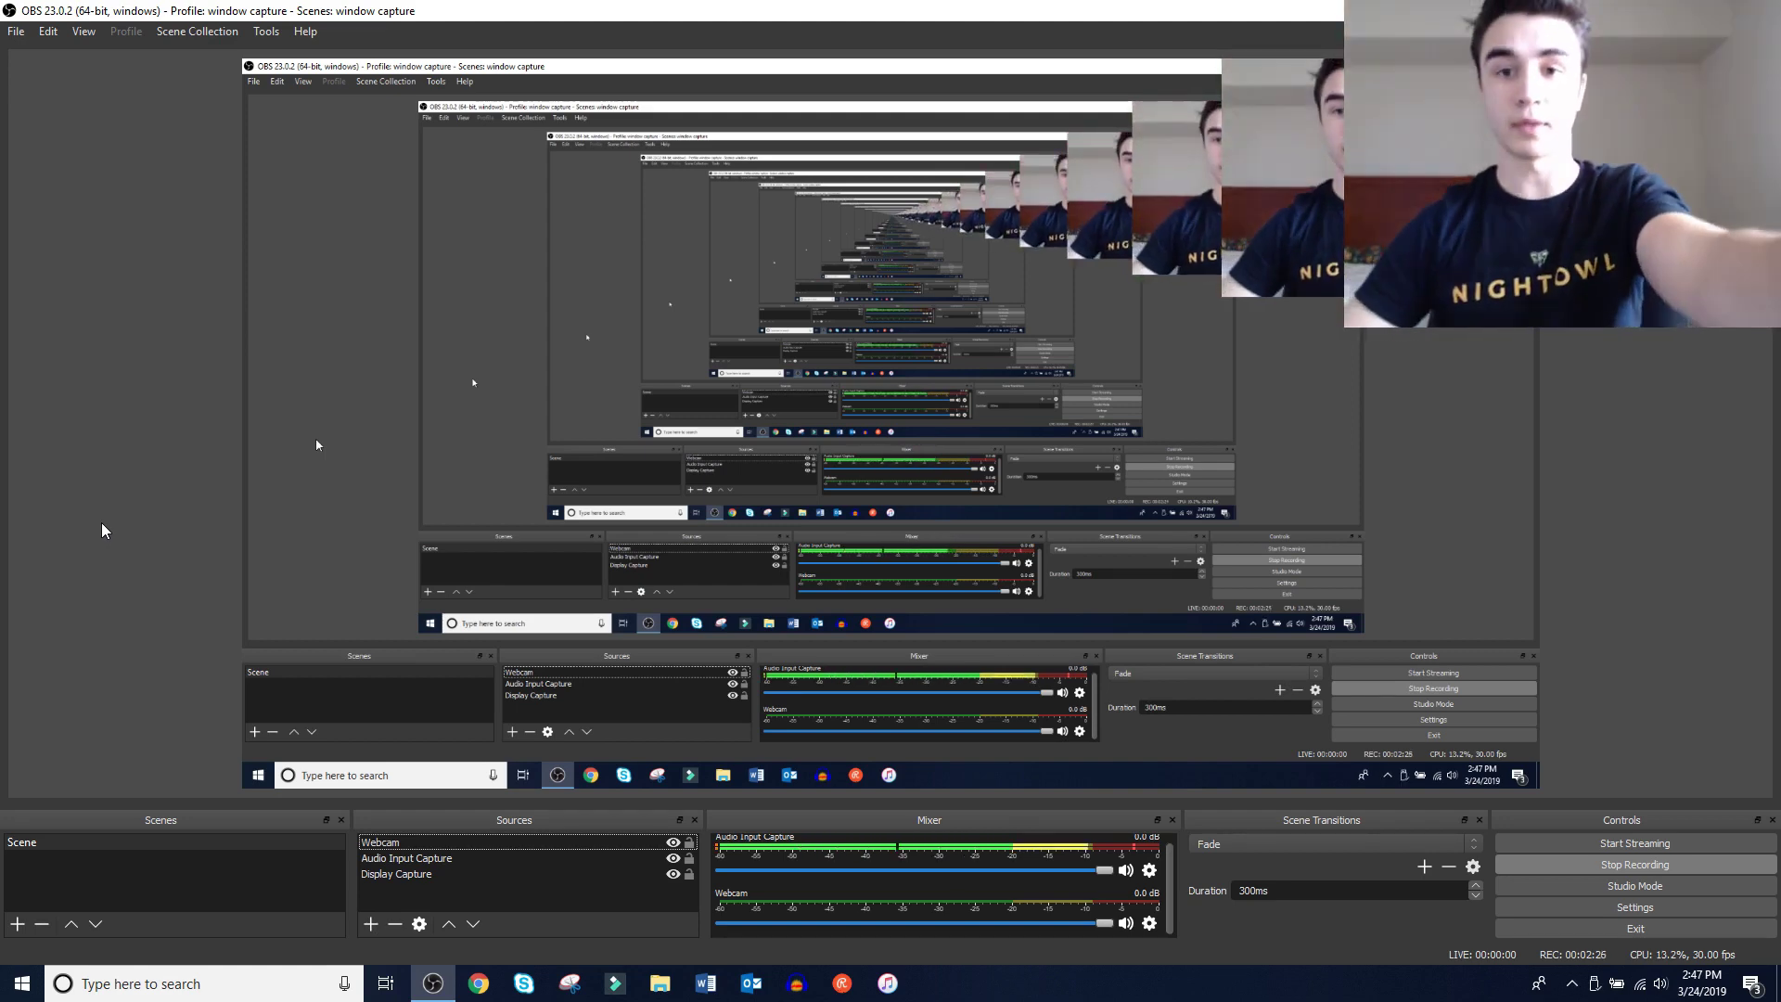
{"action": "left_click", "coordinate": [371, 924]}
{"action": "left_click", "coordinate": [425, 839]}
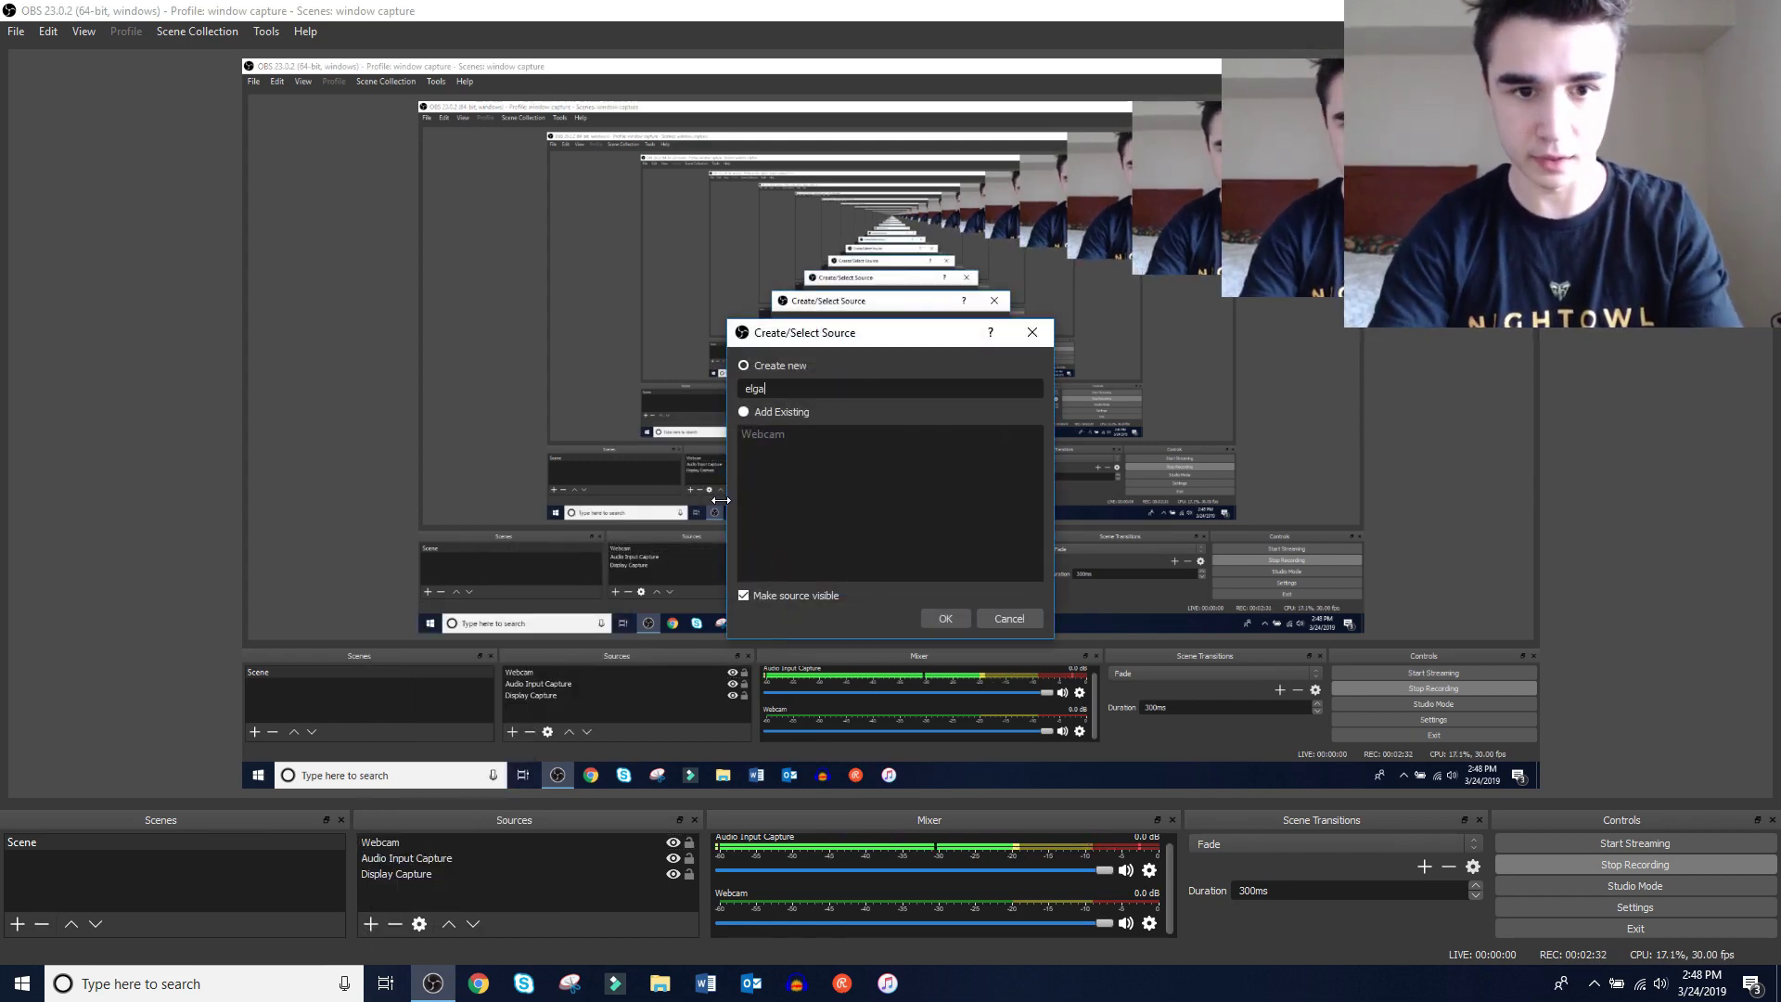
{"action": "key", "text": "Escape"}
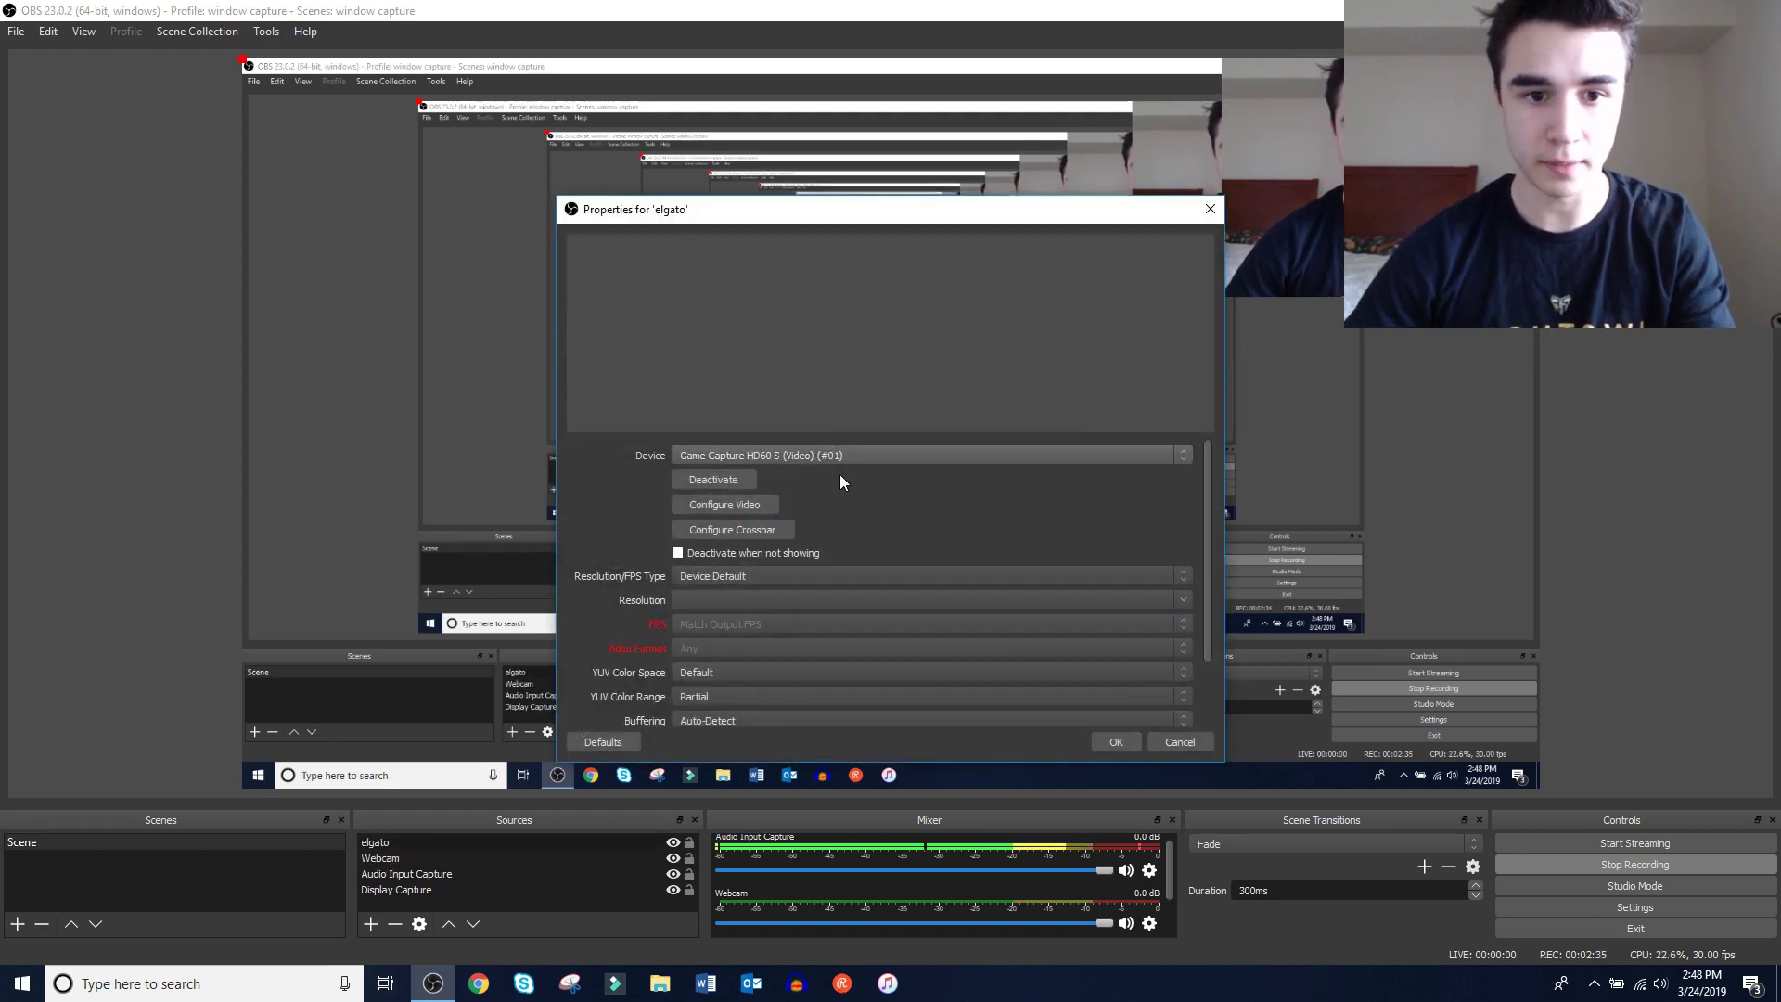
{"action": "left_click", "coordinate": [842, 454]}
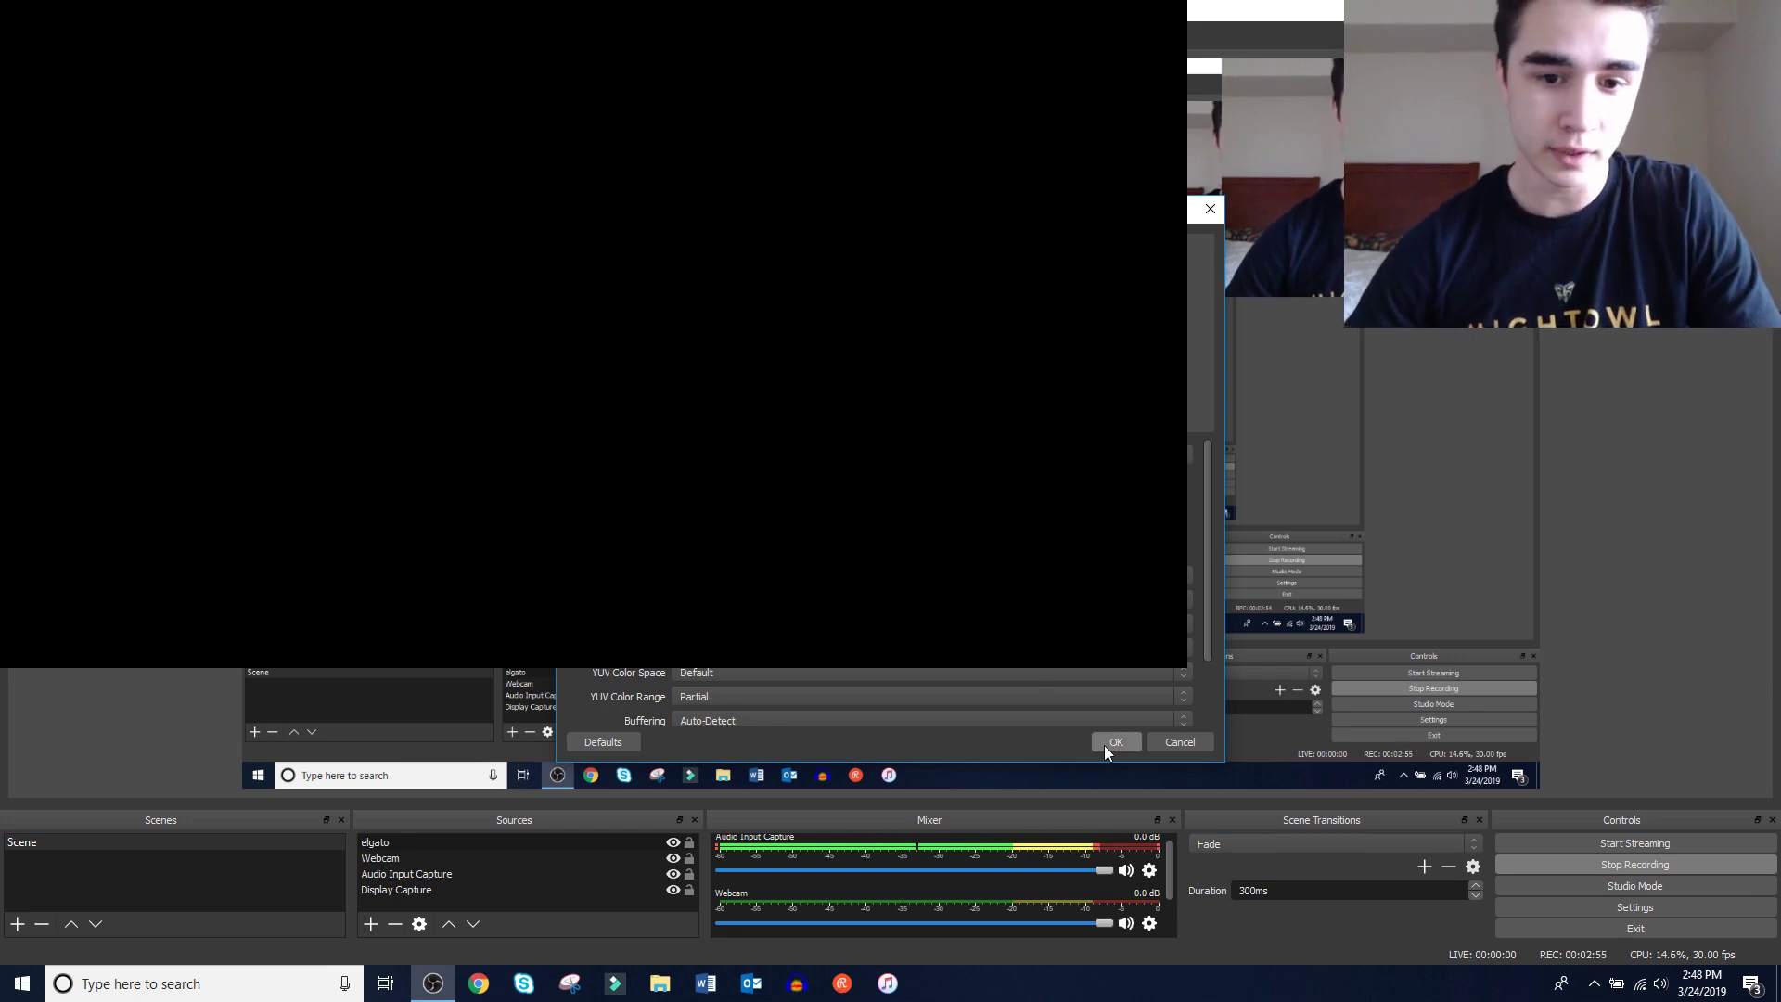
{"action": "left_click", "coordinate": [1112, 743]}
{"action": "right_click", "coordinate": [433, 847]}
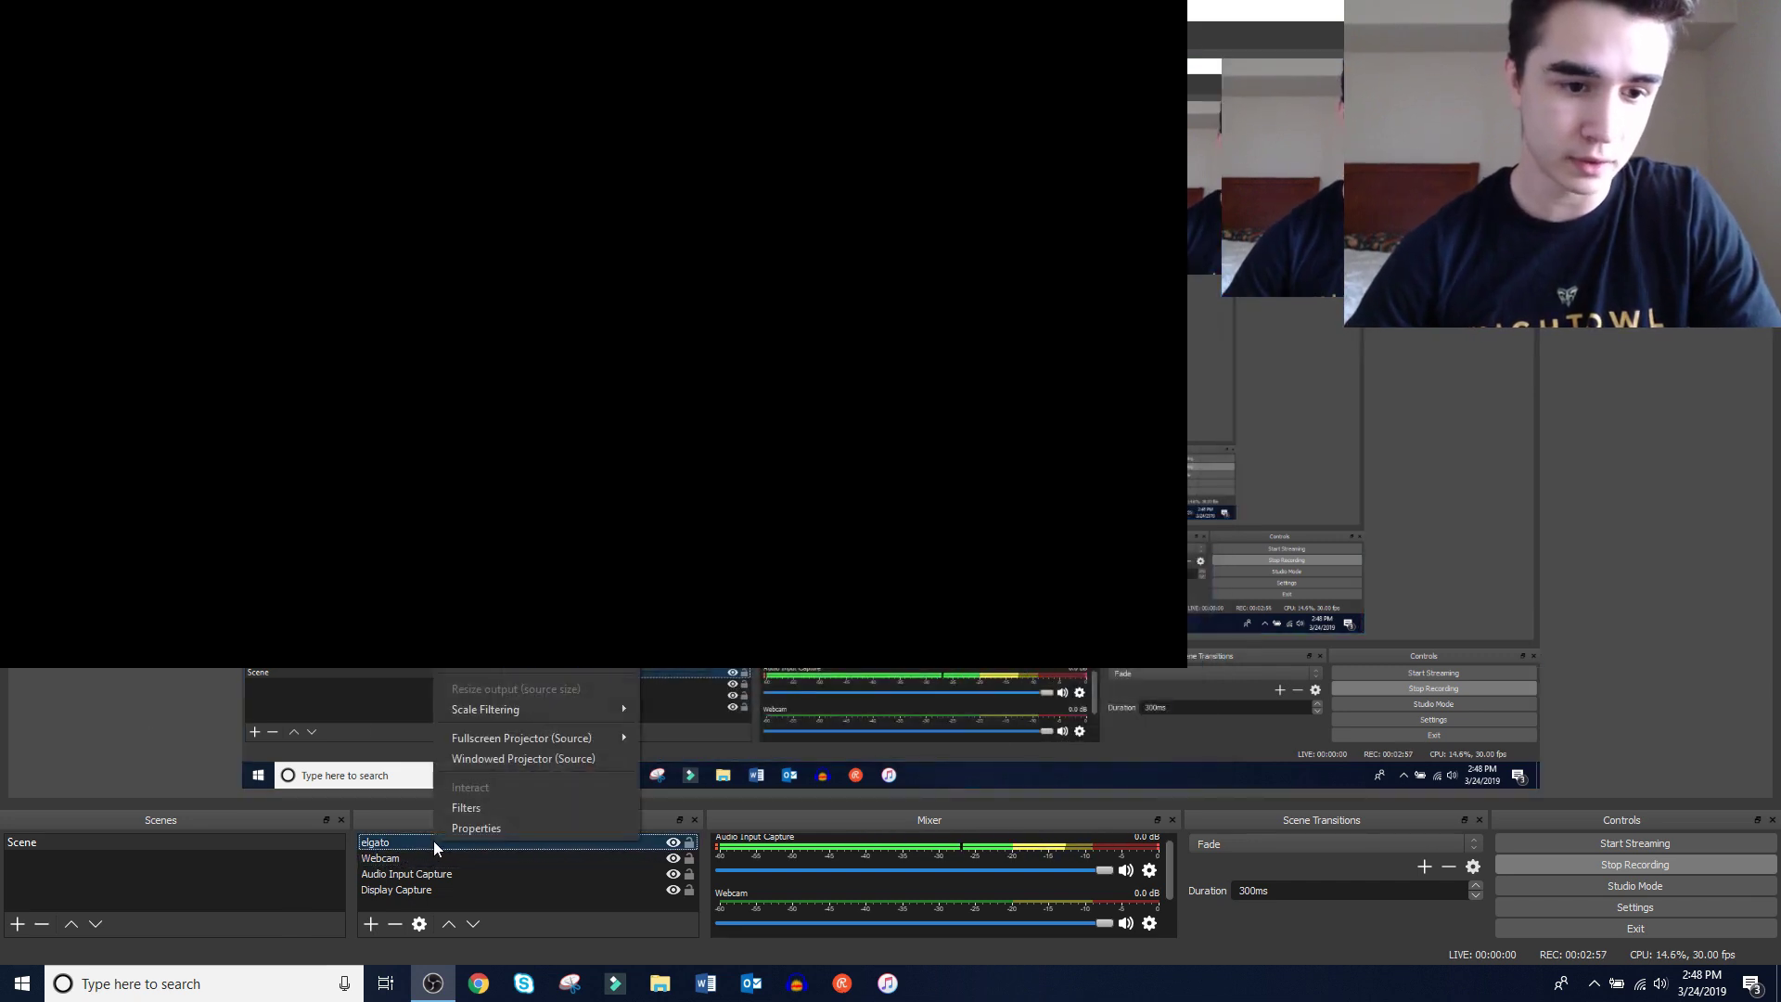
{"action": "key", "text": "Escape"}
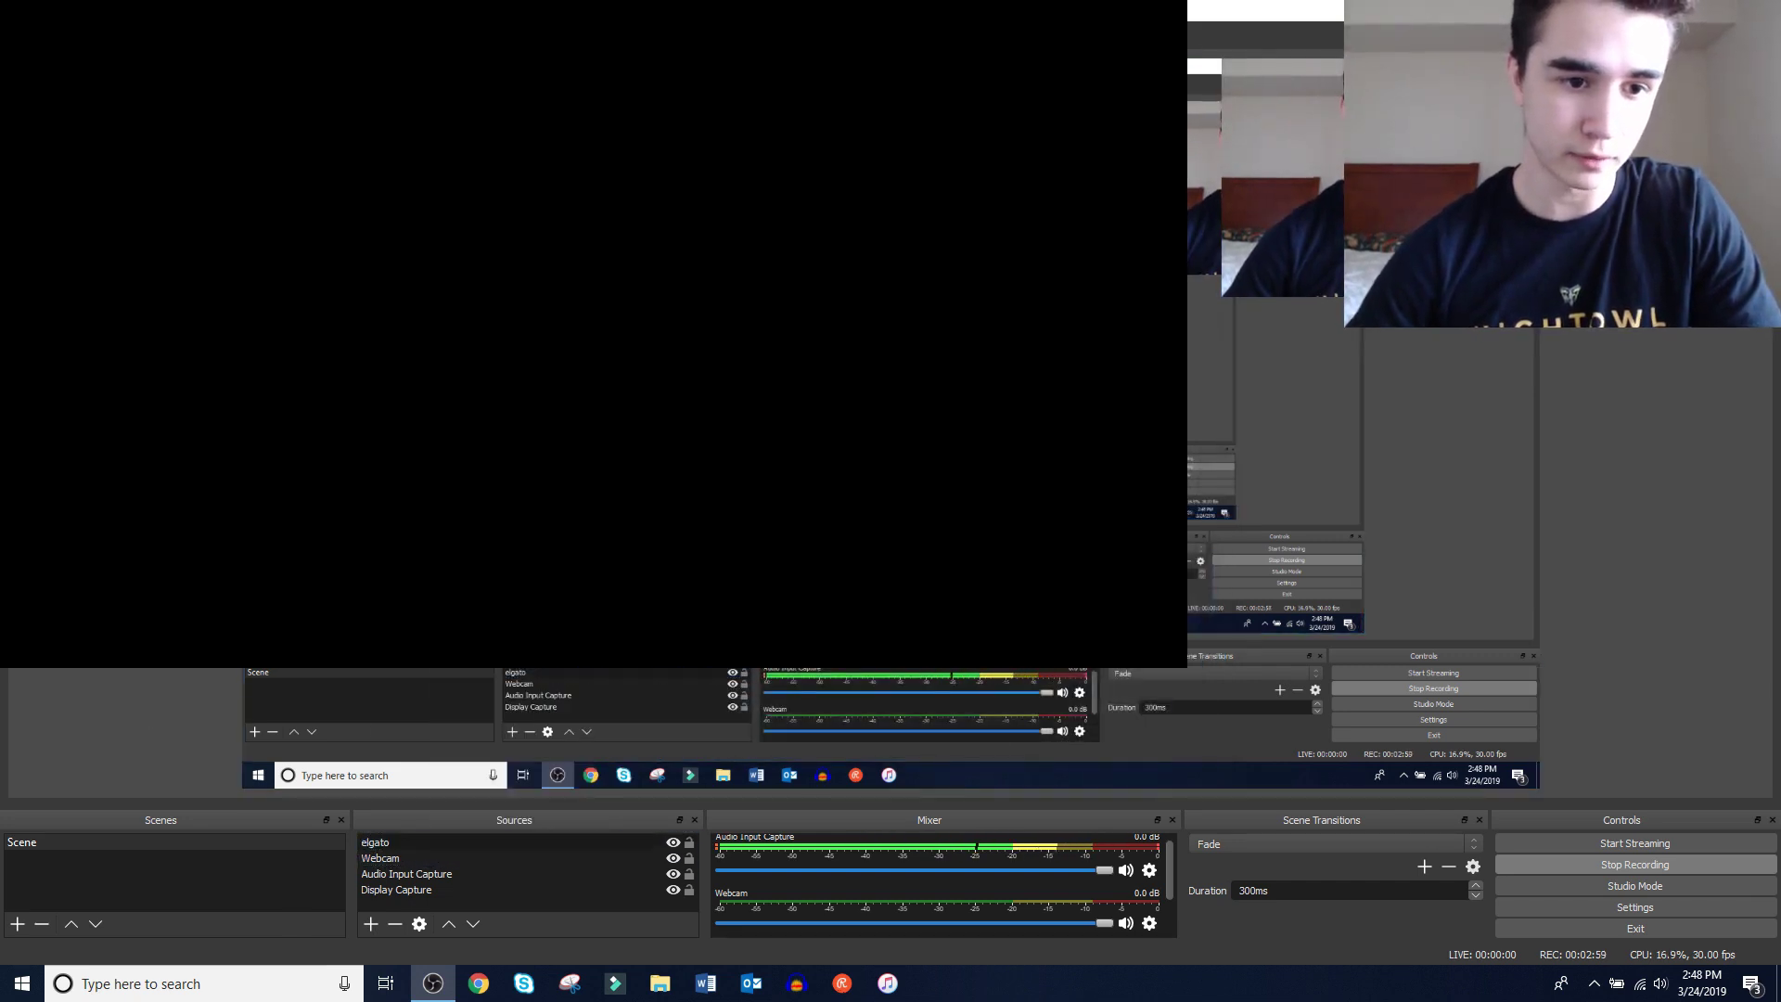
{"action": "key", "text": "Delete"}
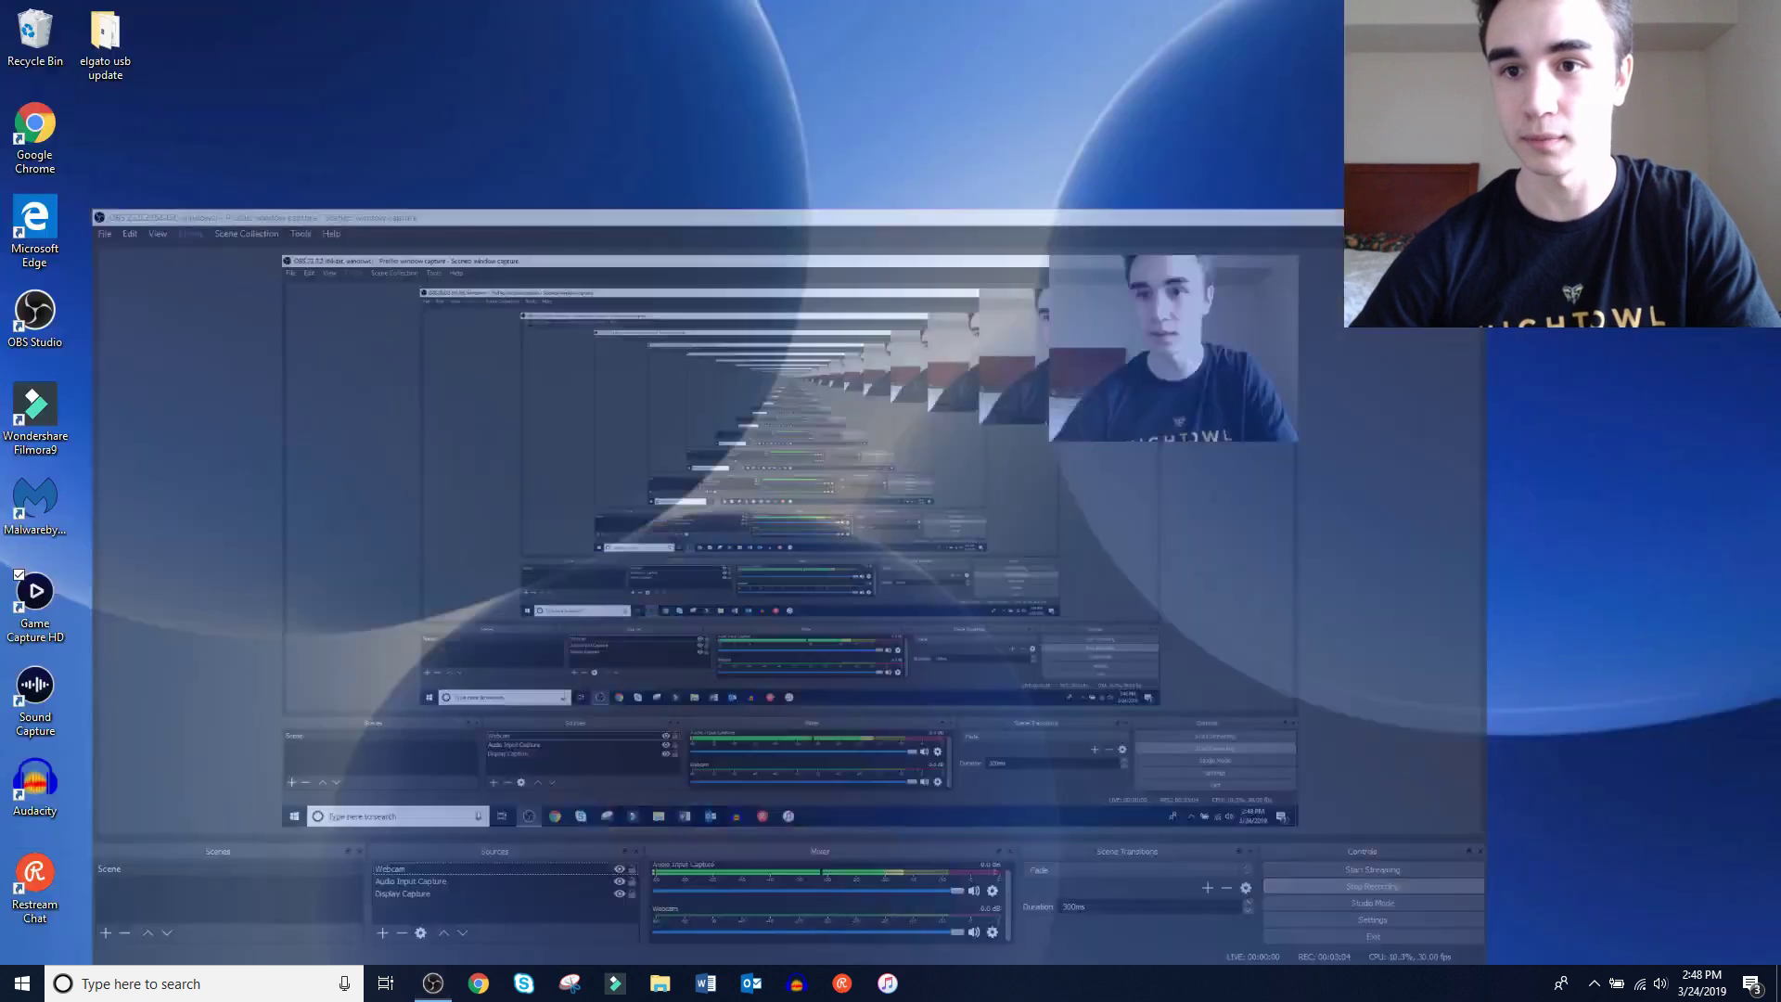
- Search Chrome for 'download game capture hd' and open the Downloads | elgato.com result
{"action": "key", "text": "super+d"}
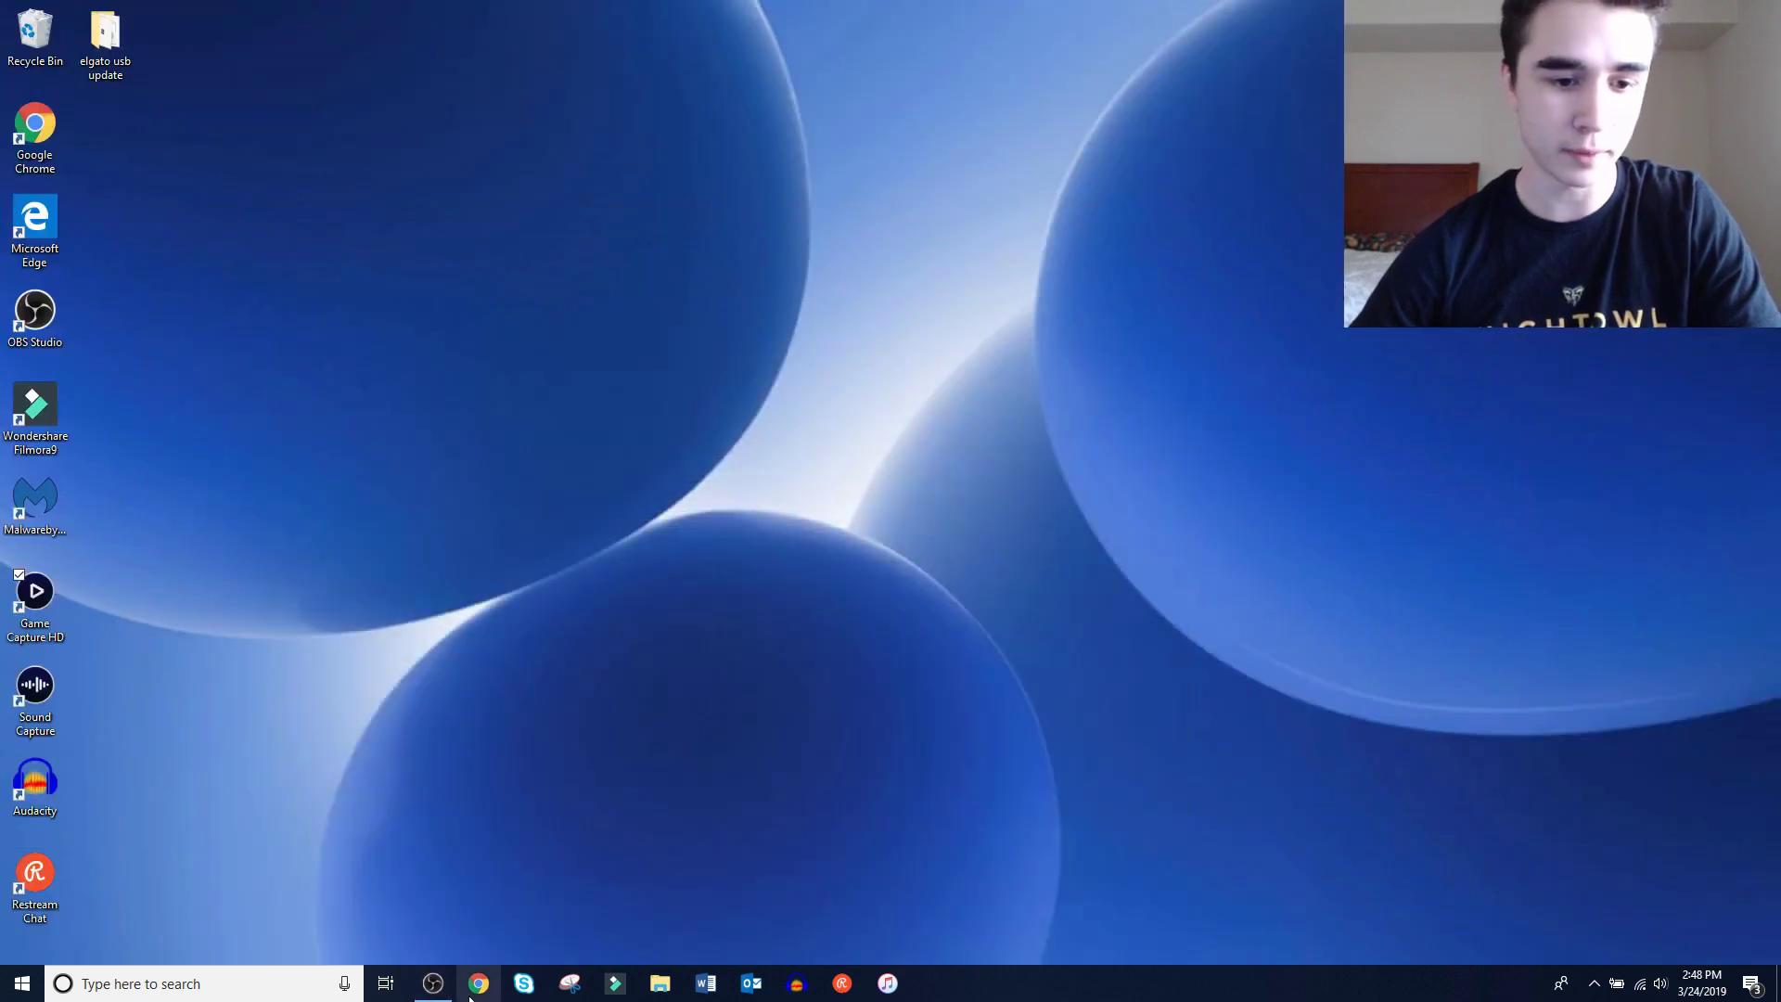
{"action": "left_click", "coordinate": [483, 994]}
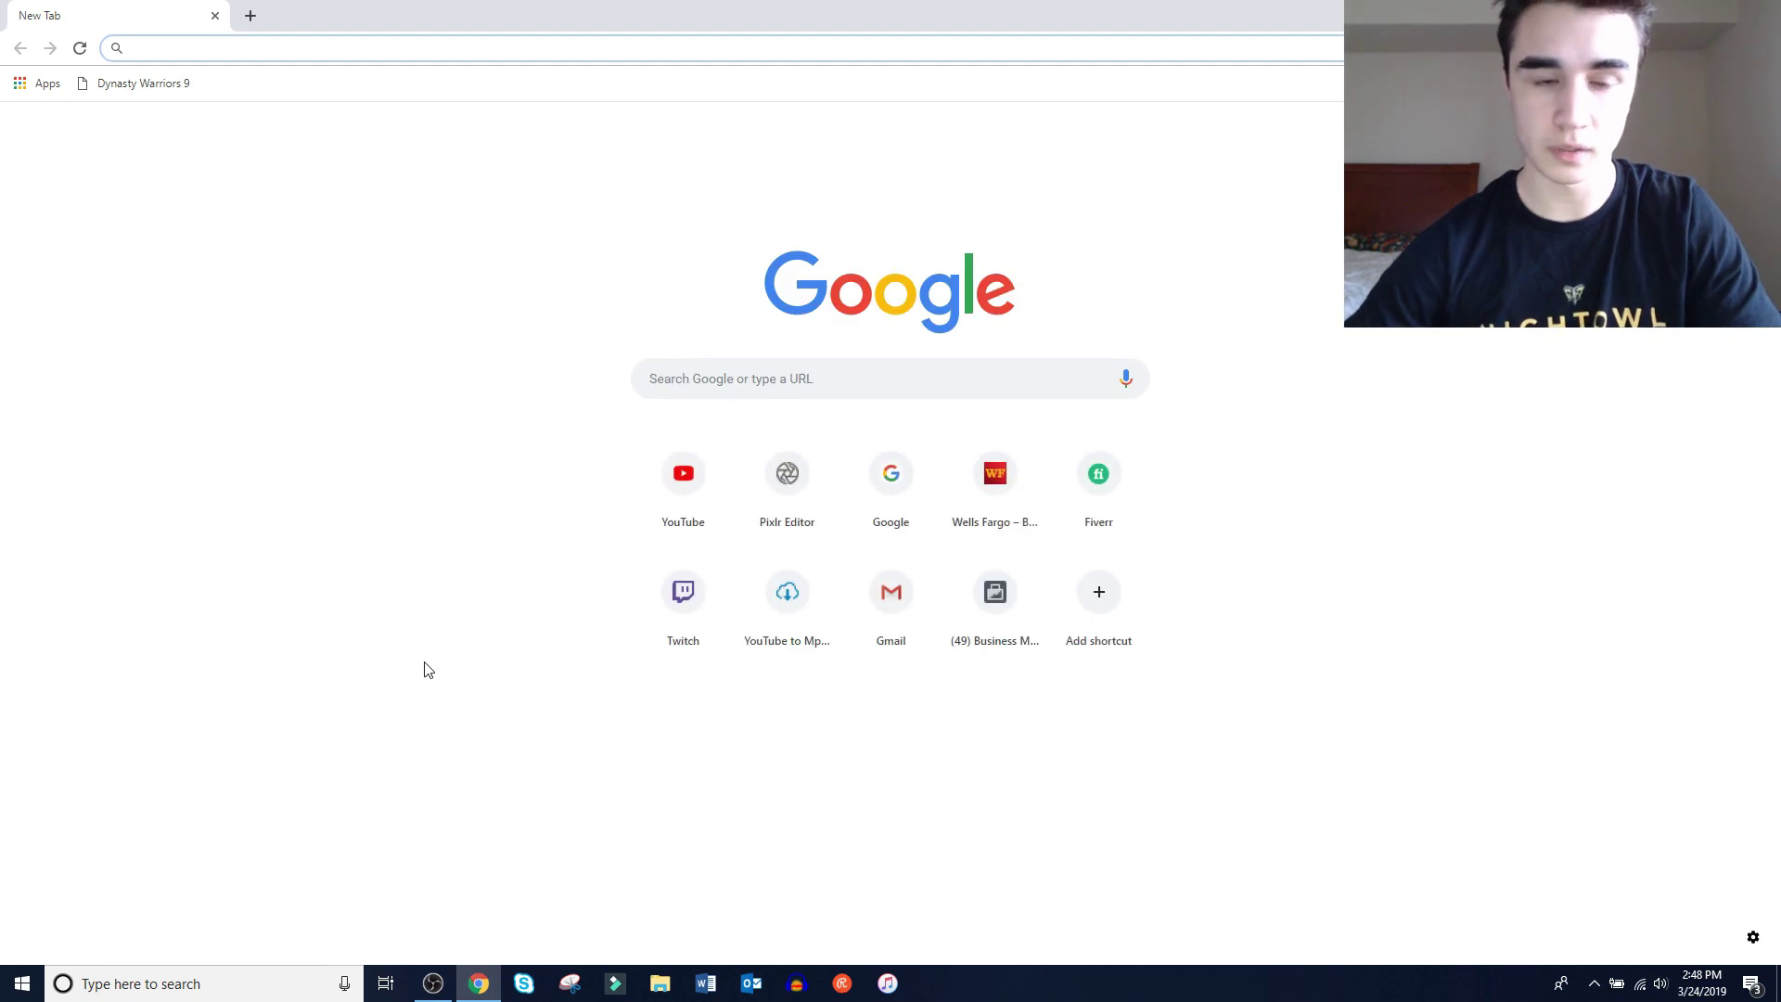
{"action": "type", "text": "download obs"}
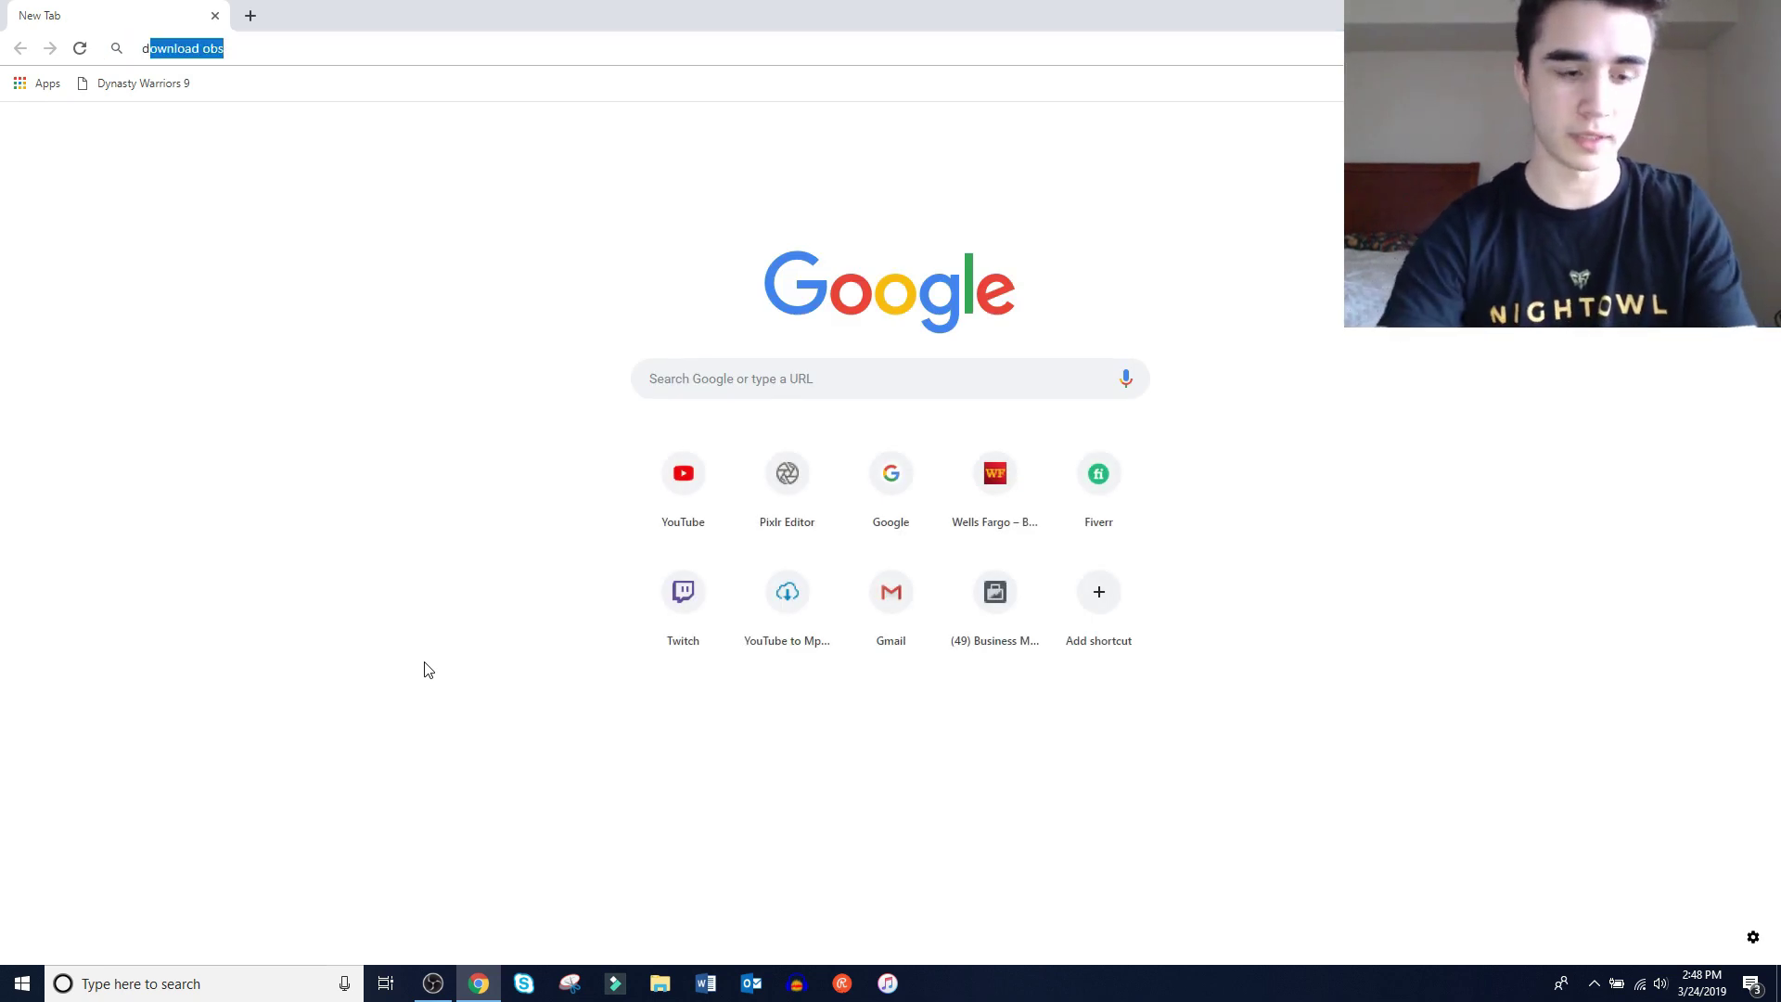
{"action": "key", "text": "Down"}
{"action": "key", "text": "Down"}
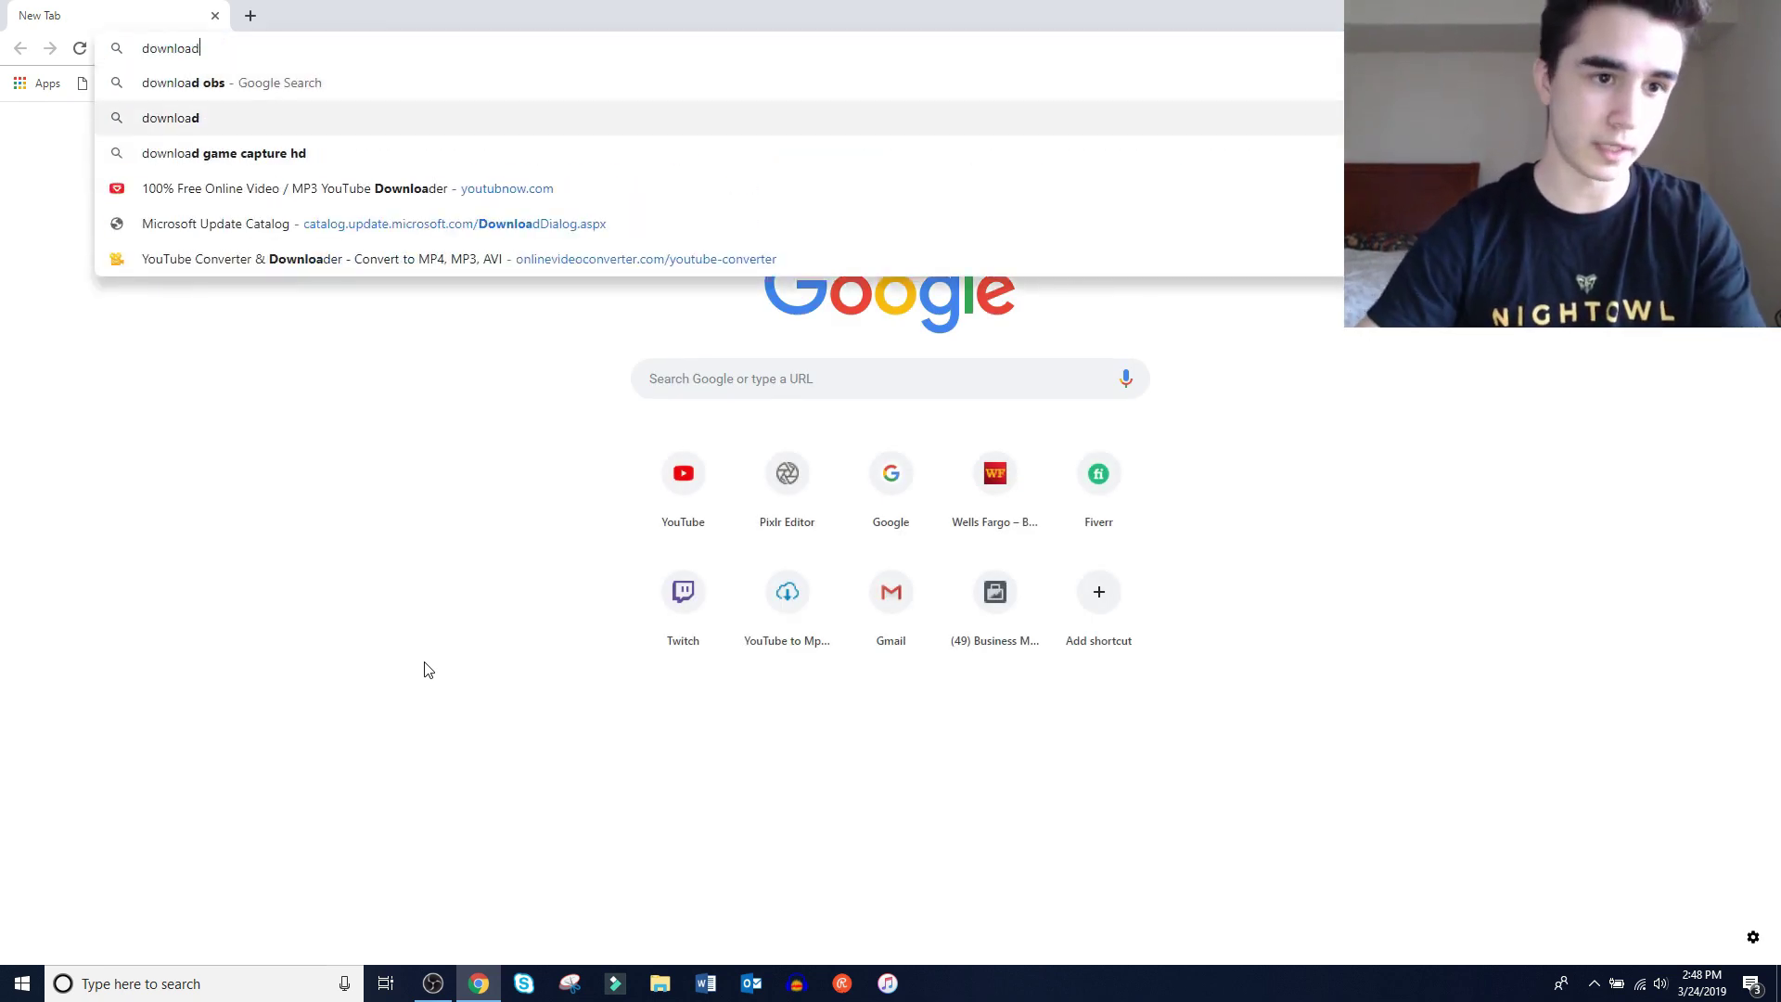
{"action": "key", "text": "Return"}
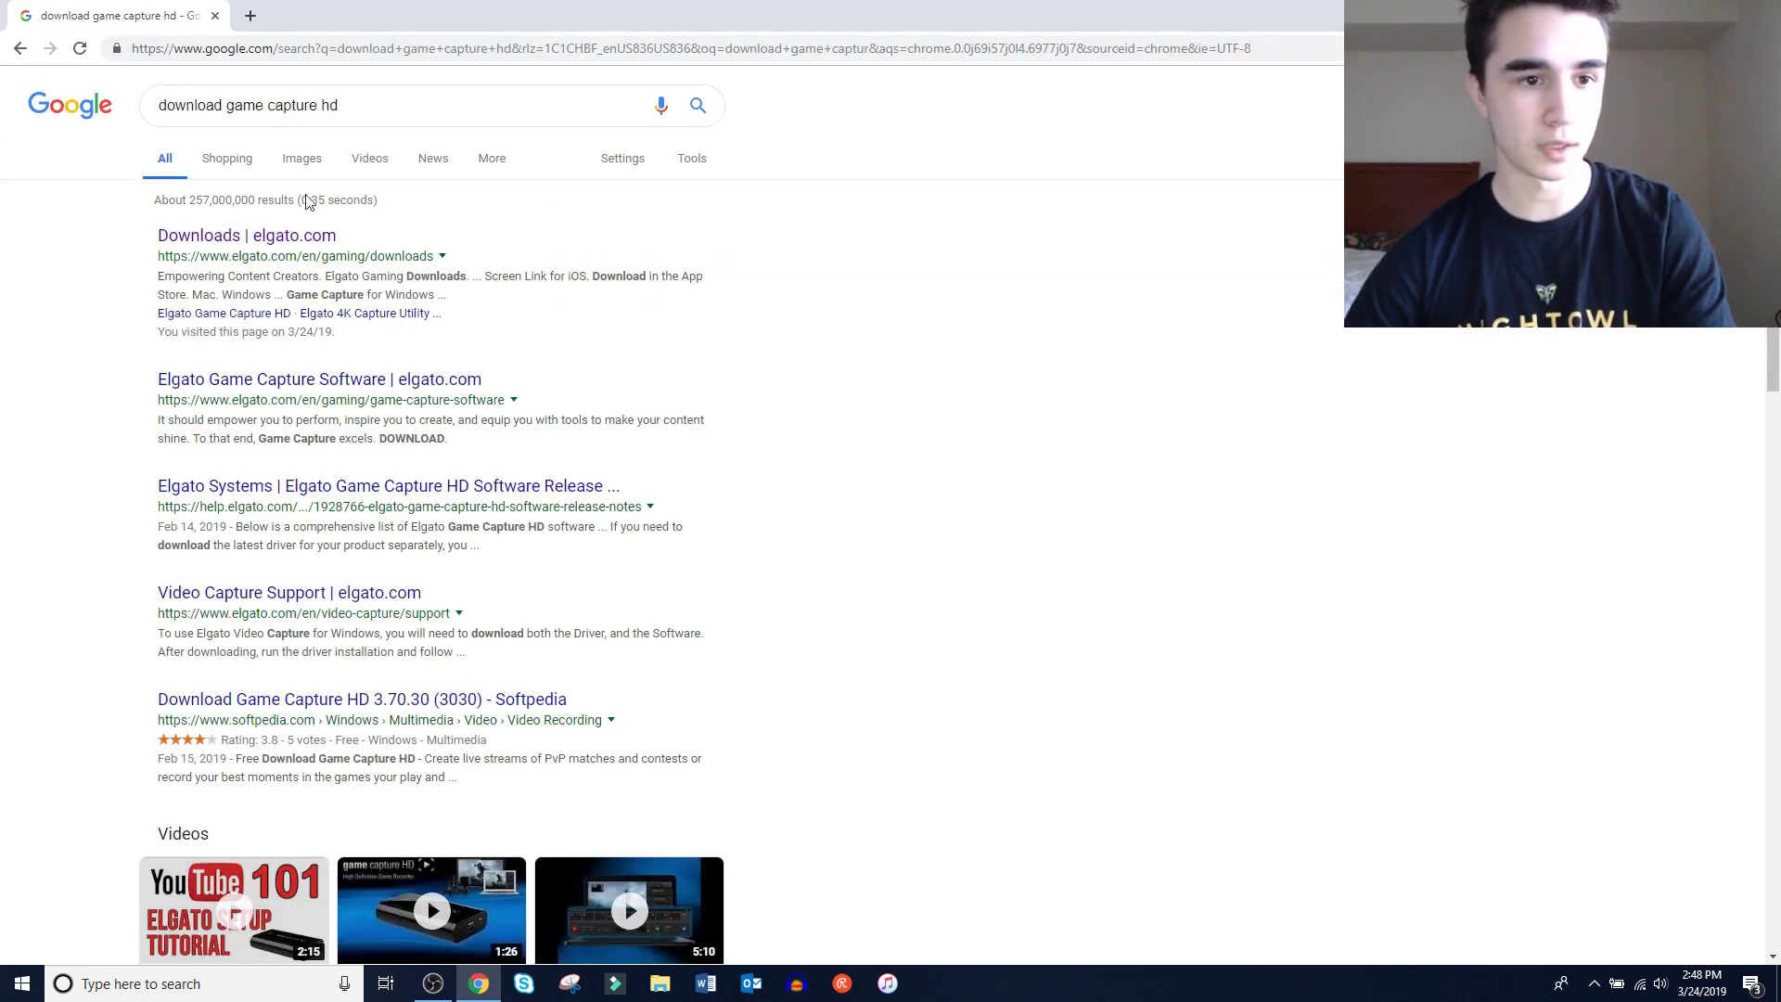
{"action": "left_click", "coordinate": [306, 239]}
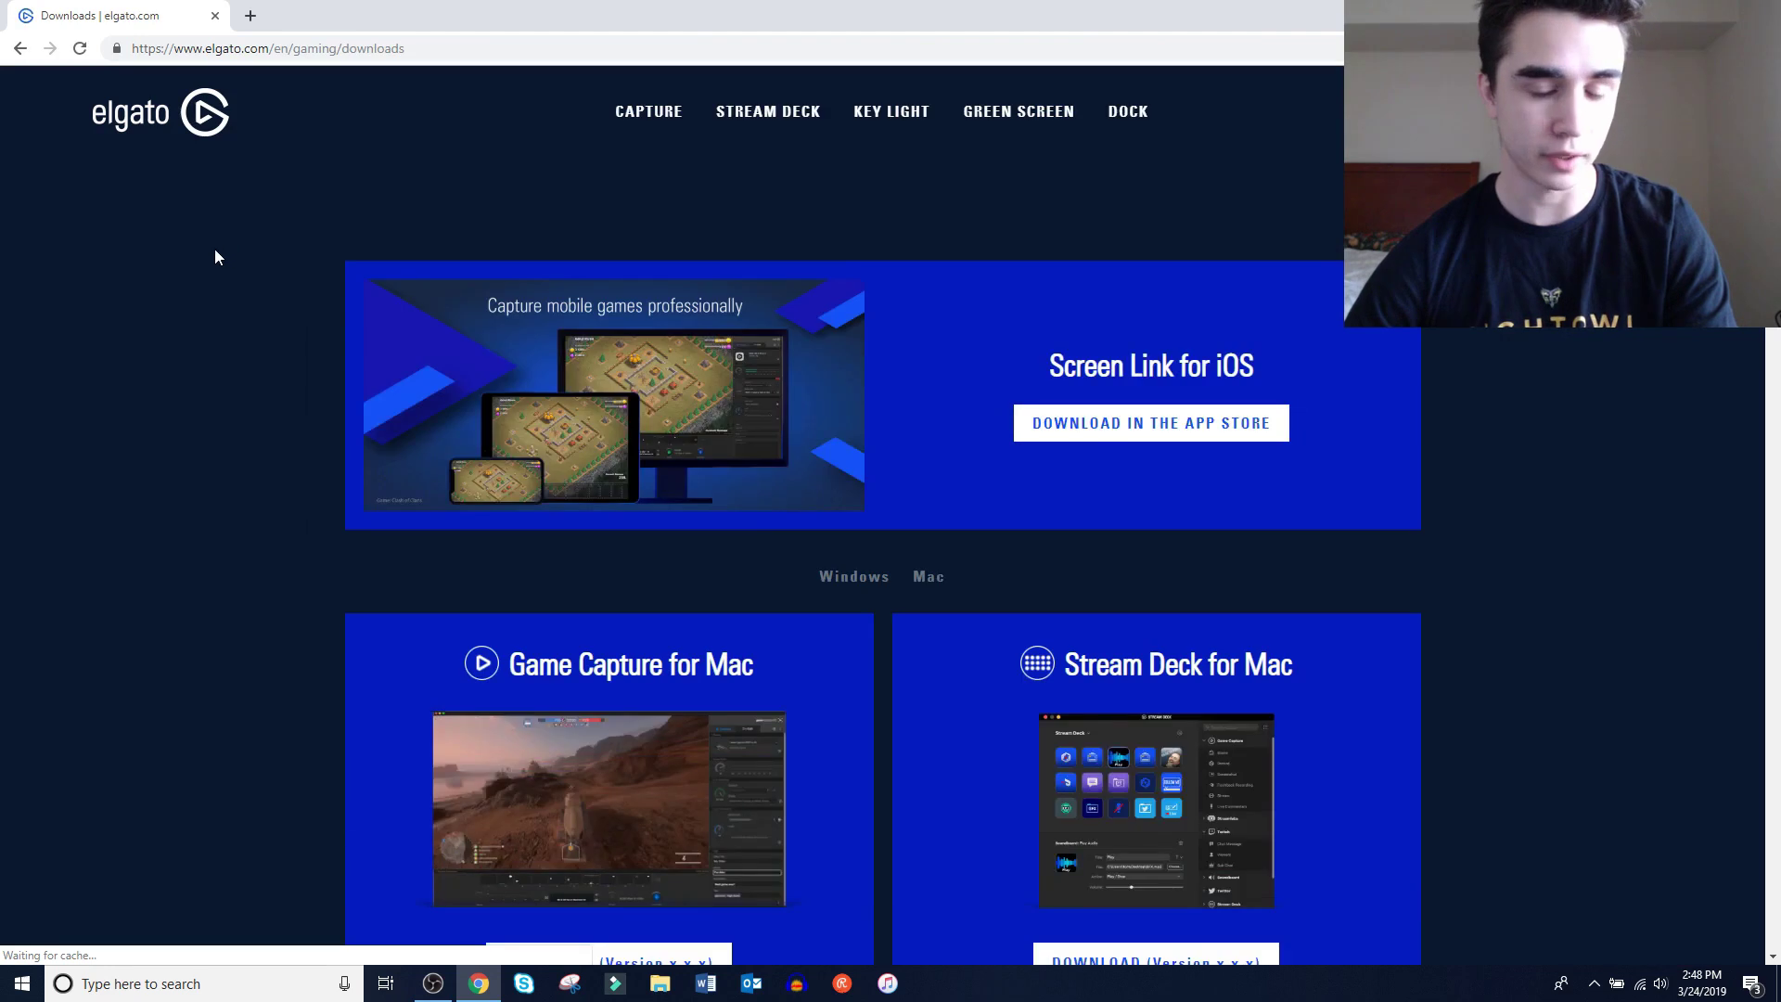
- Download Game Capture for Windows version 3.7 and dismiss the thanks popup
{"action": "scroll", "coordinate": [209, 269], "scroll_direction": "down", "scroll_amount": 4}
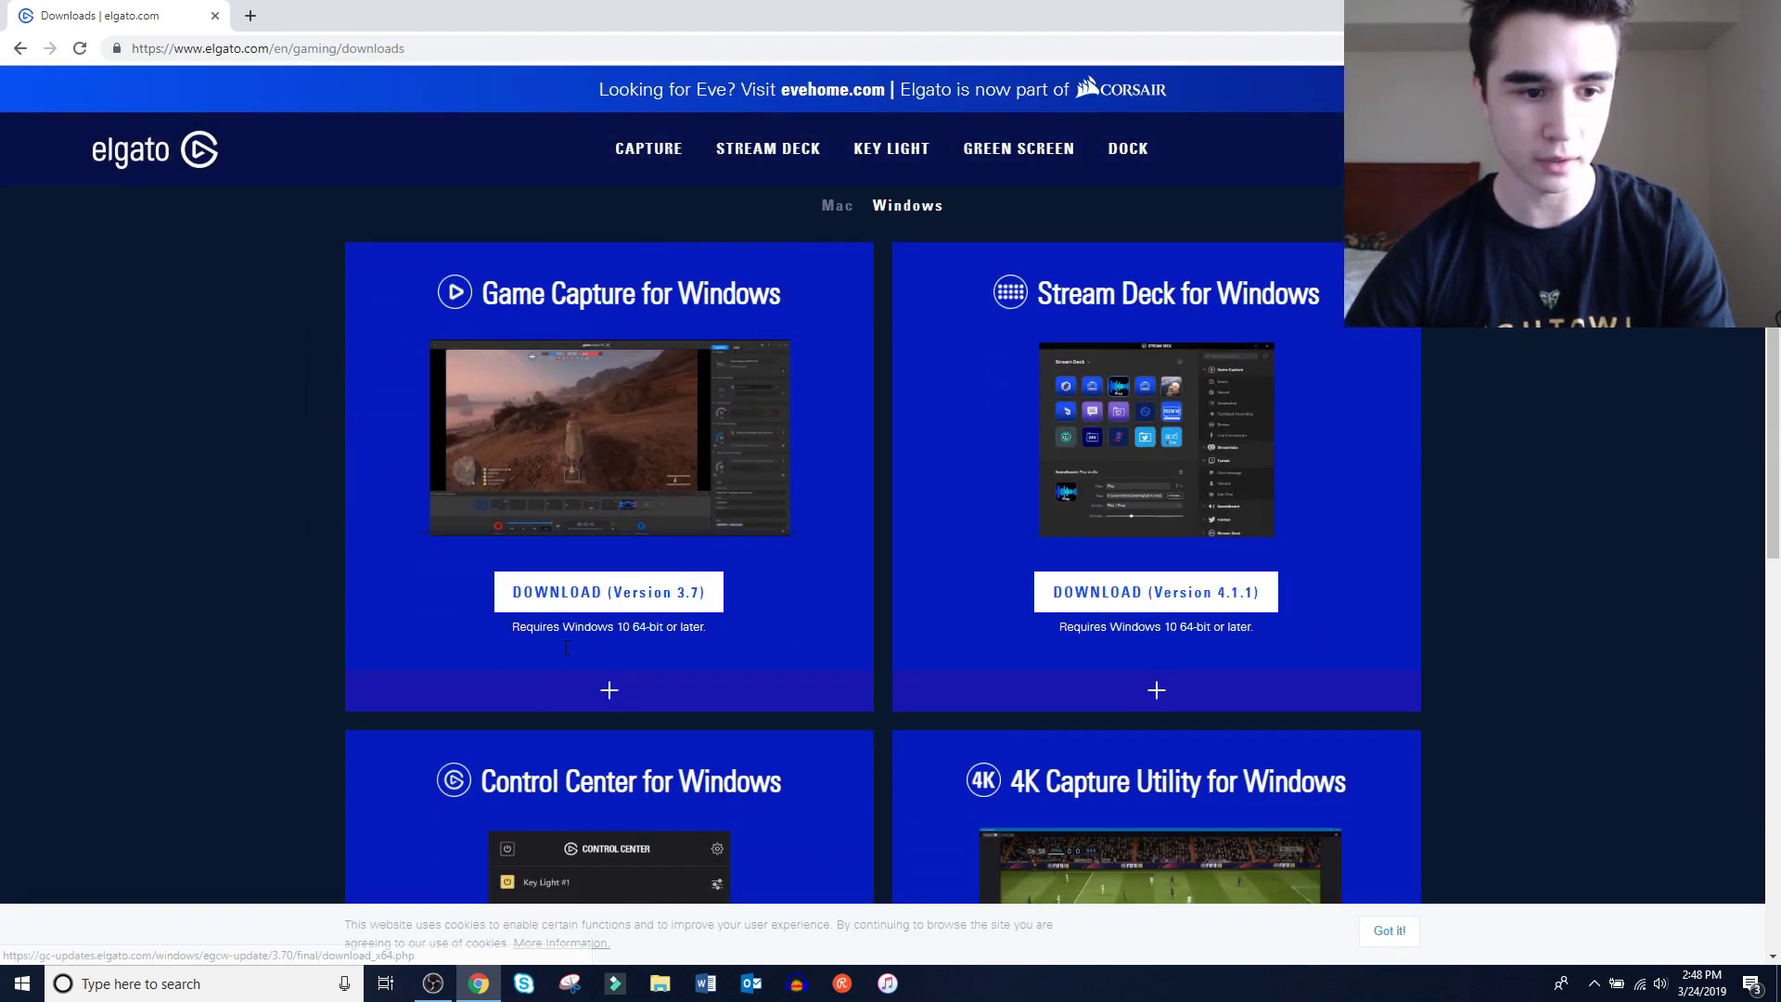
{"action": "scroll", "coordinate": [480, 566], "scroll_direction": "up", "scroll_amount": 1}
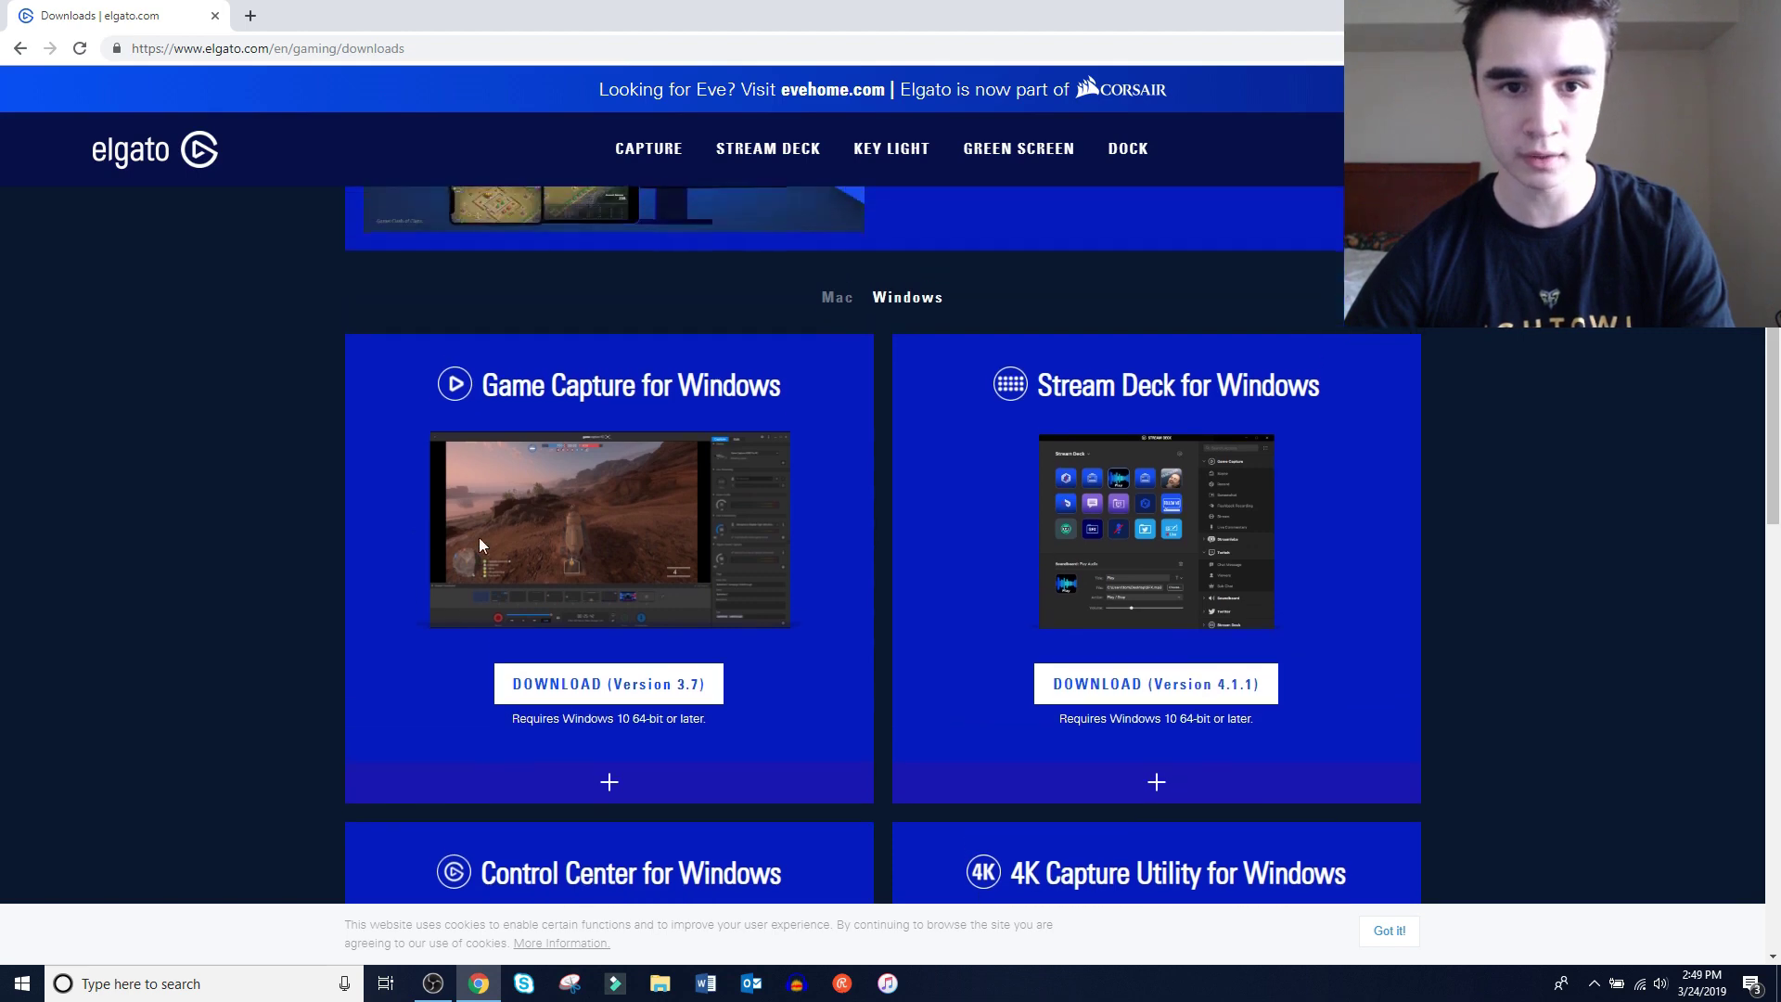
{"action": "left_click", "coordinate": [833, 302]}
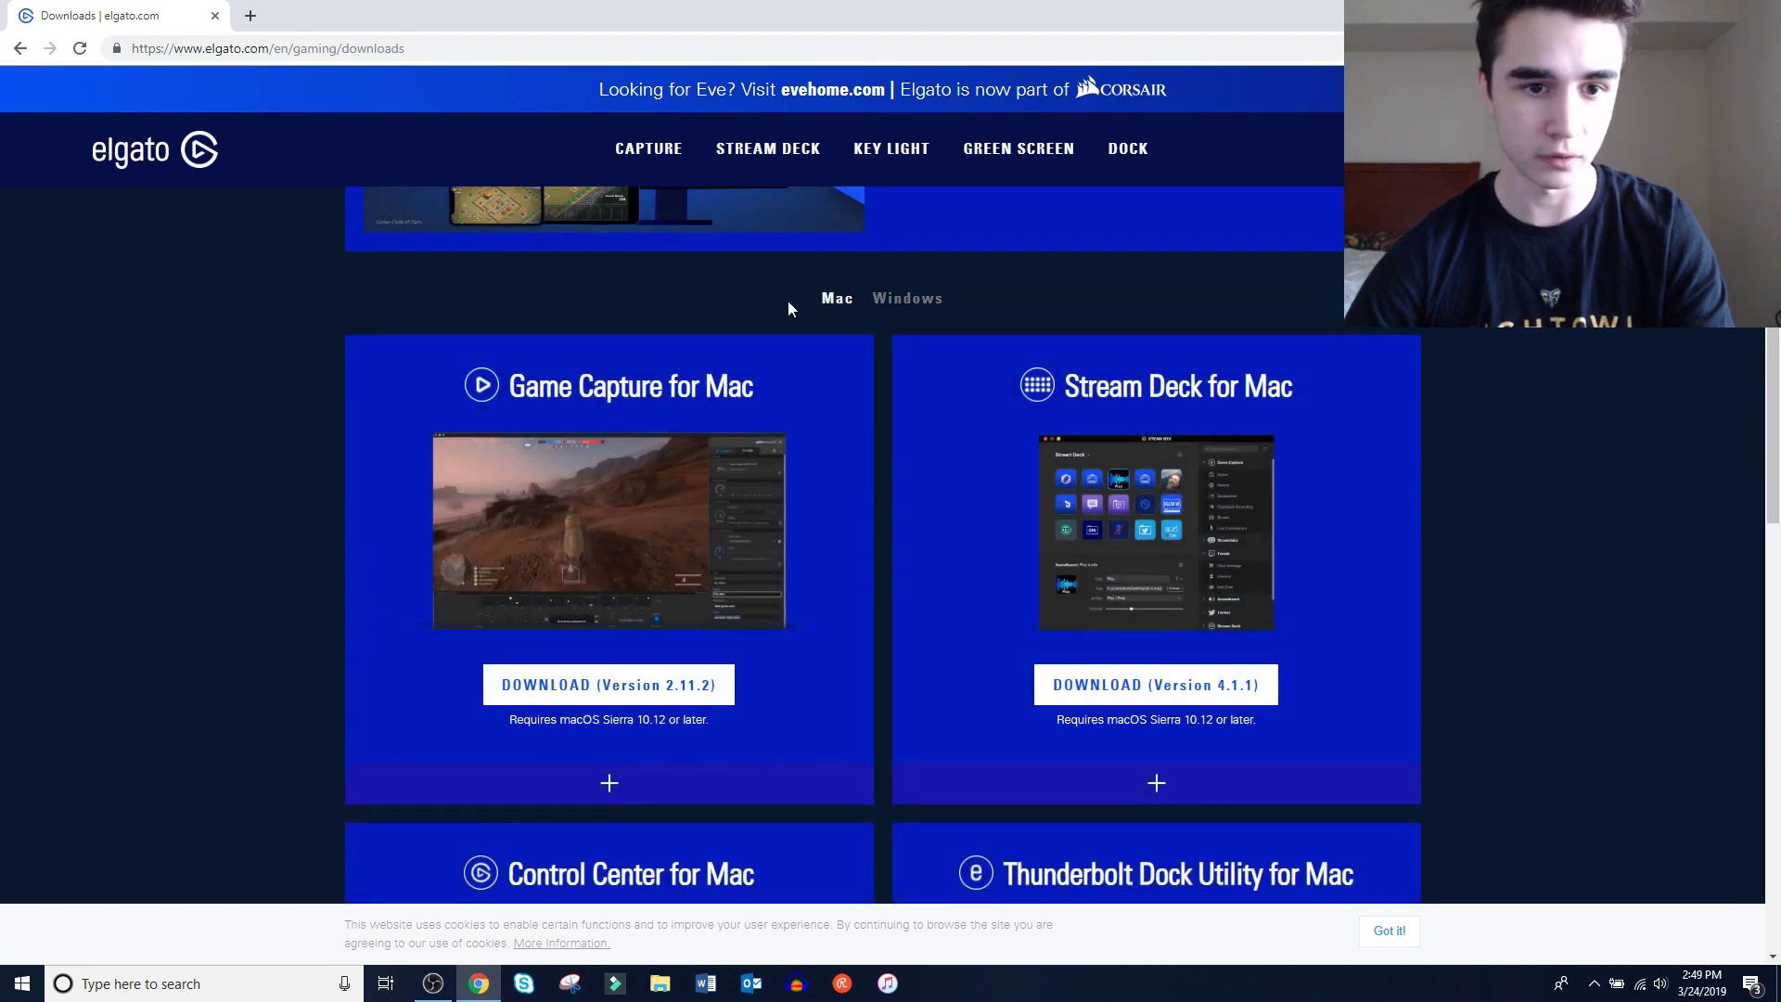
{"action": "left_click", "coordinate": [910, 300]}
{"action": "left_click", "coordinate": [600, 697]}
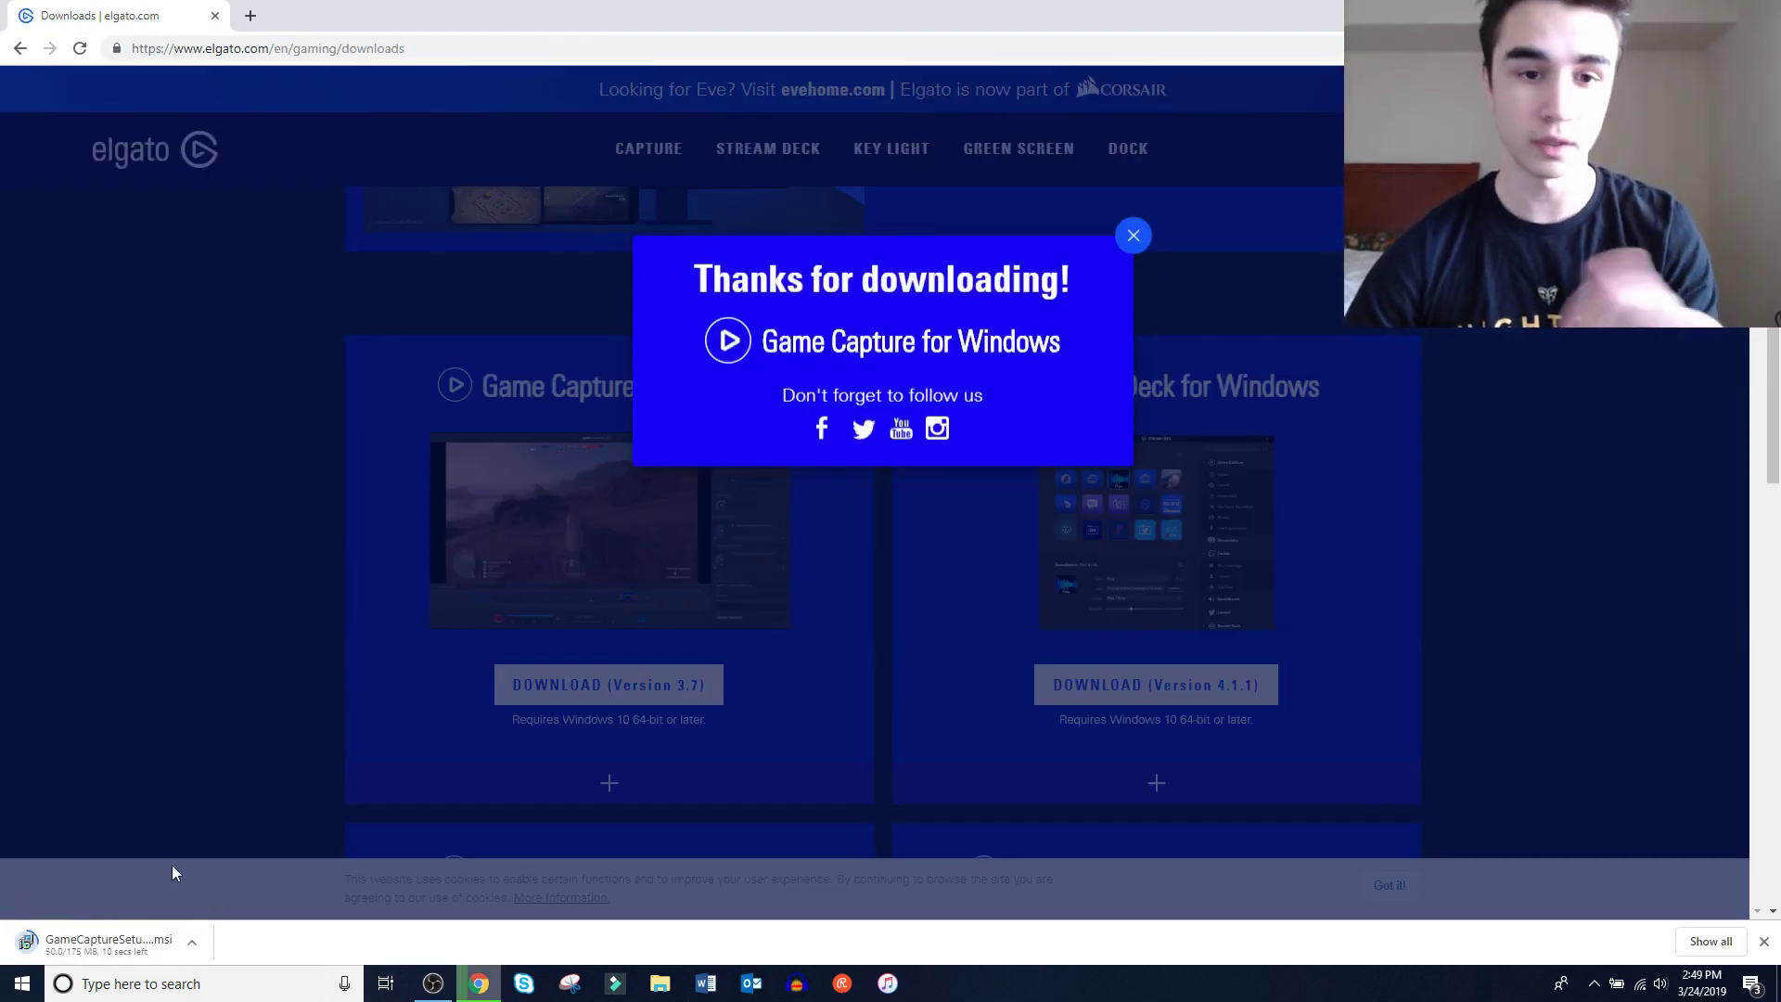
{"action": "left_click", "coordinate": [1134, 237]}
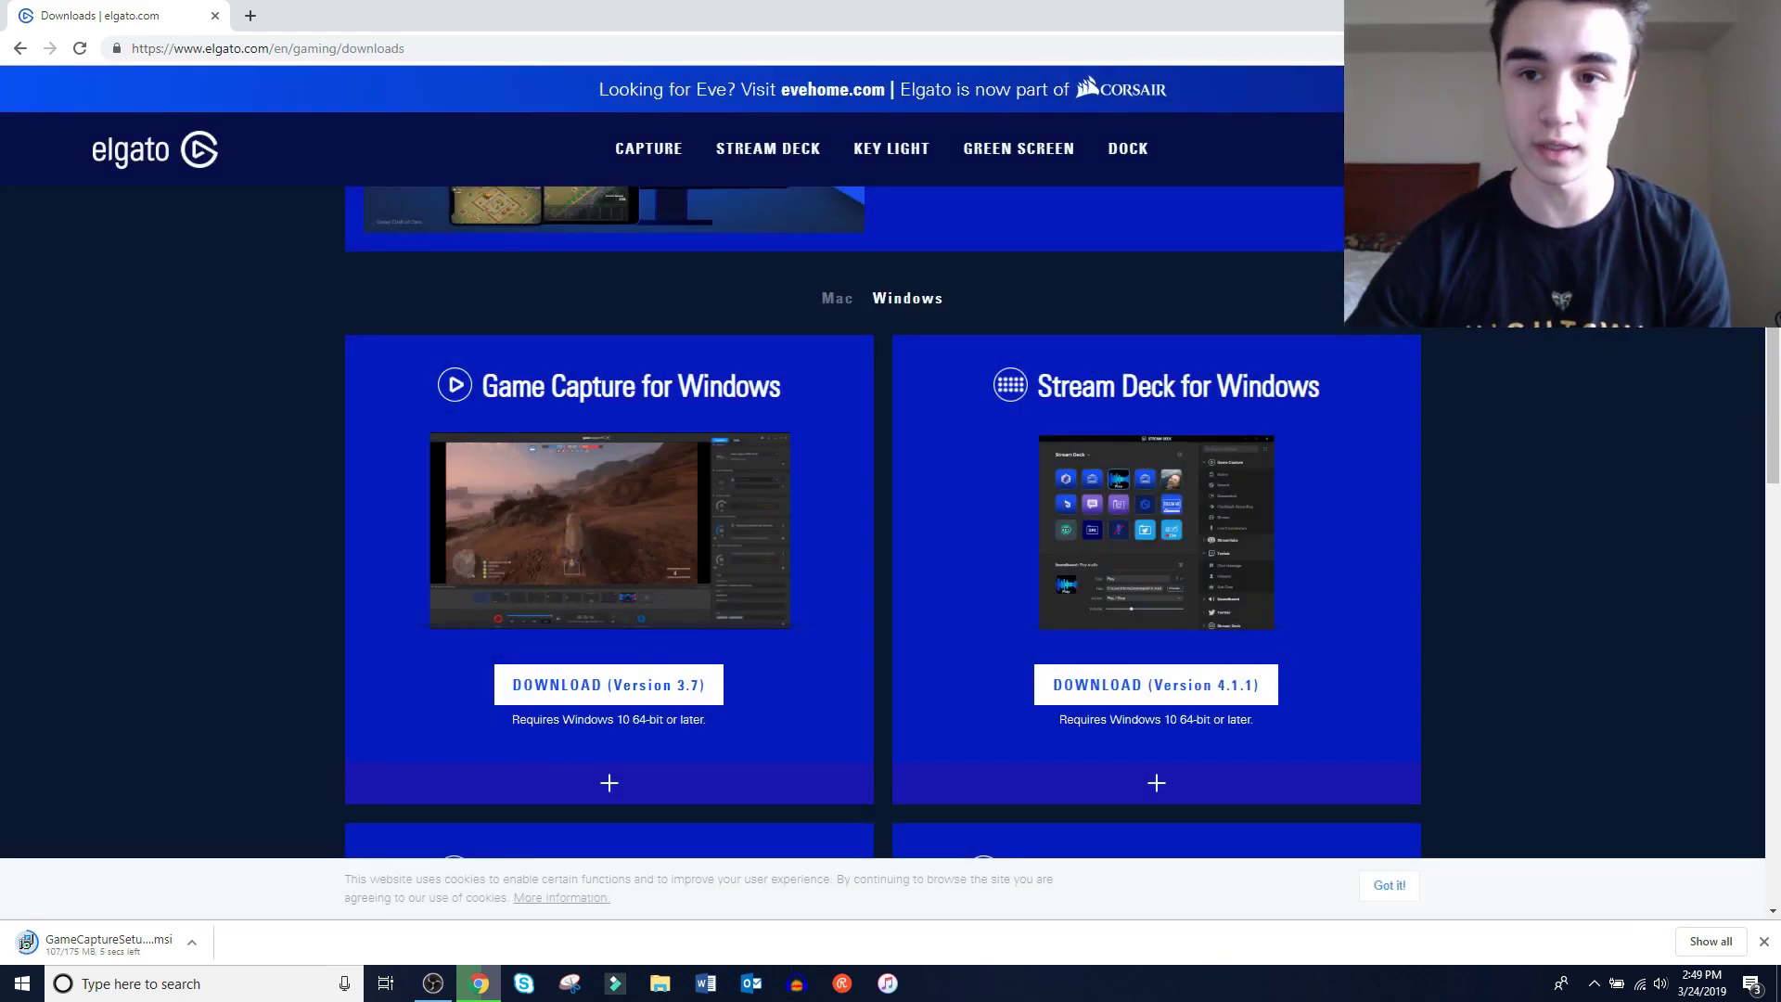
- Quit Chrome despite the running download, leaving Windows search ready
{"action": "key", "text": "alt+F4"}
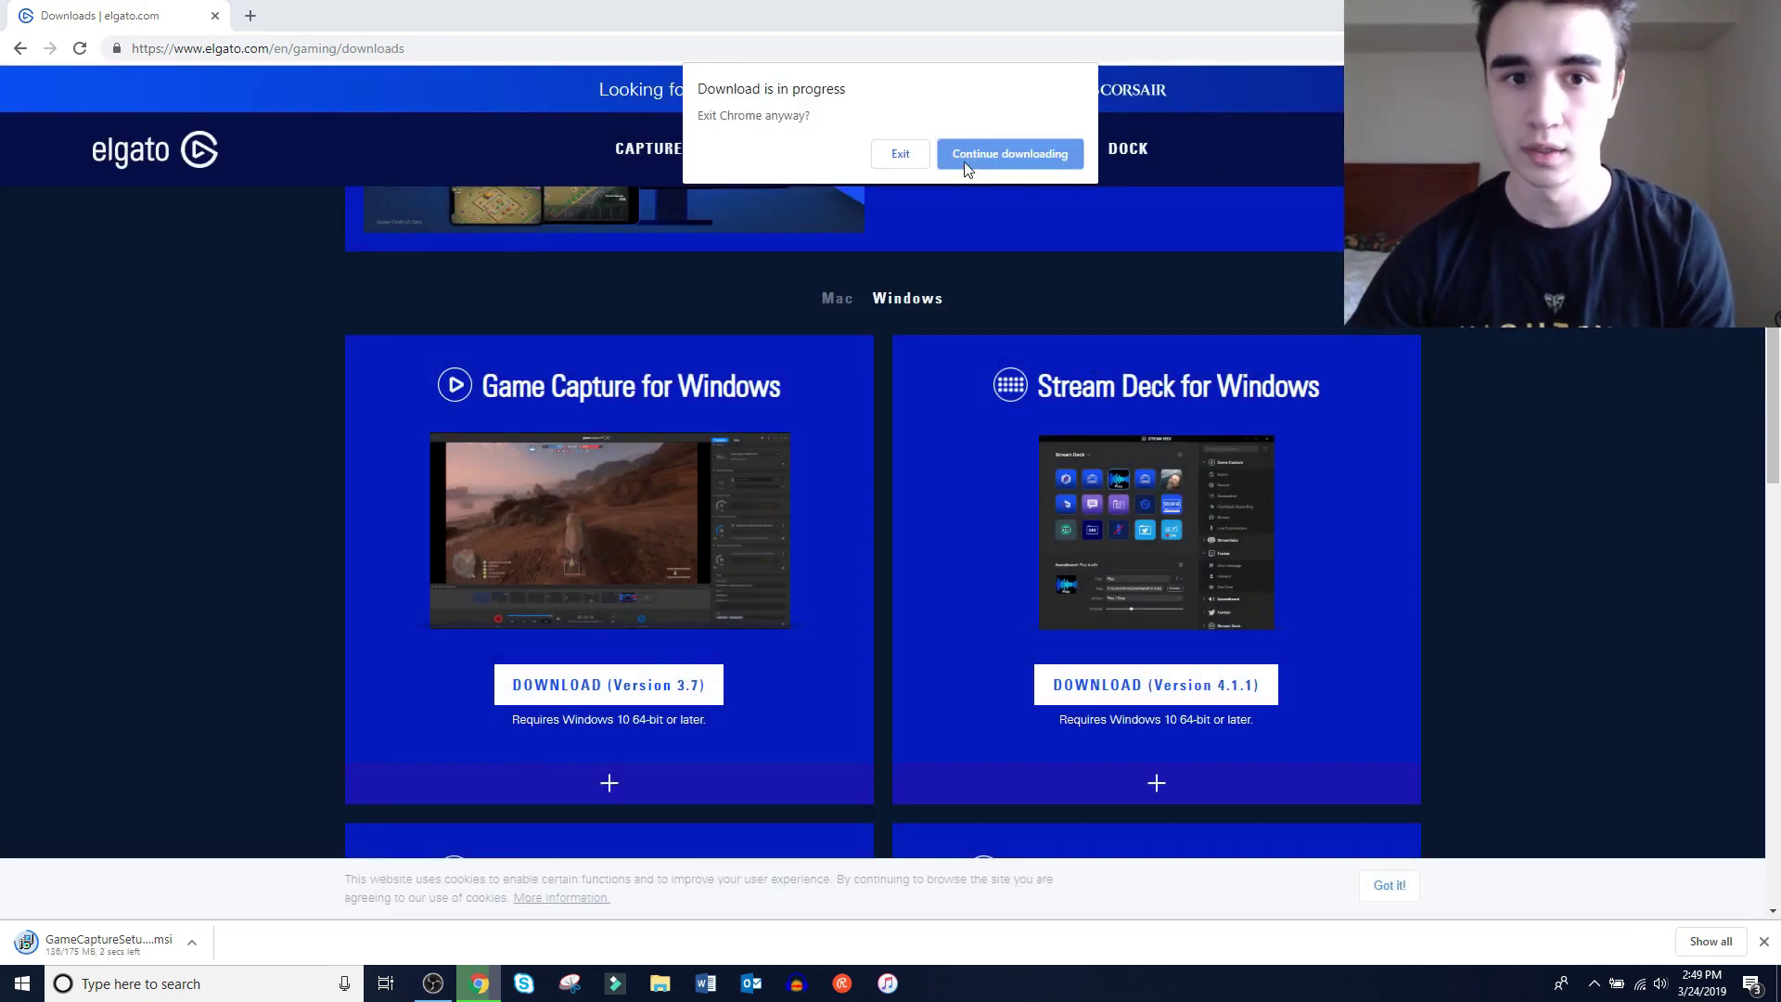
{"action": "left_click", "coordinate": [898, 160]}
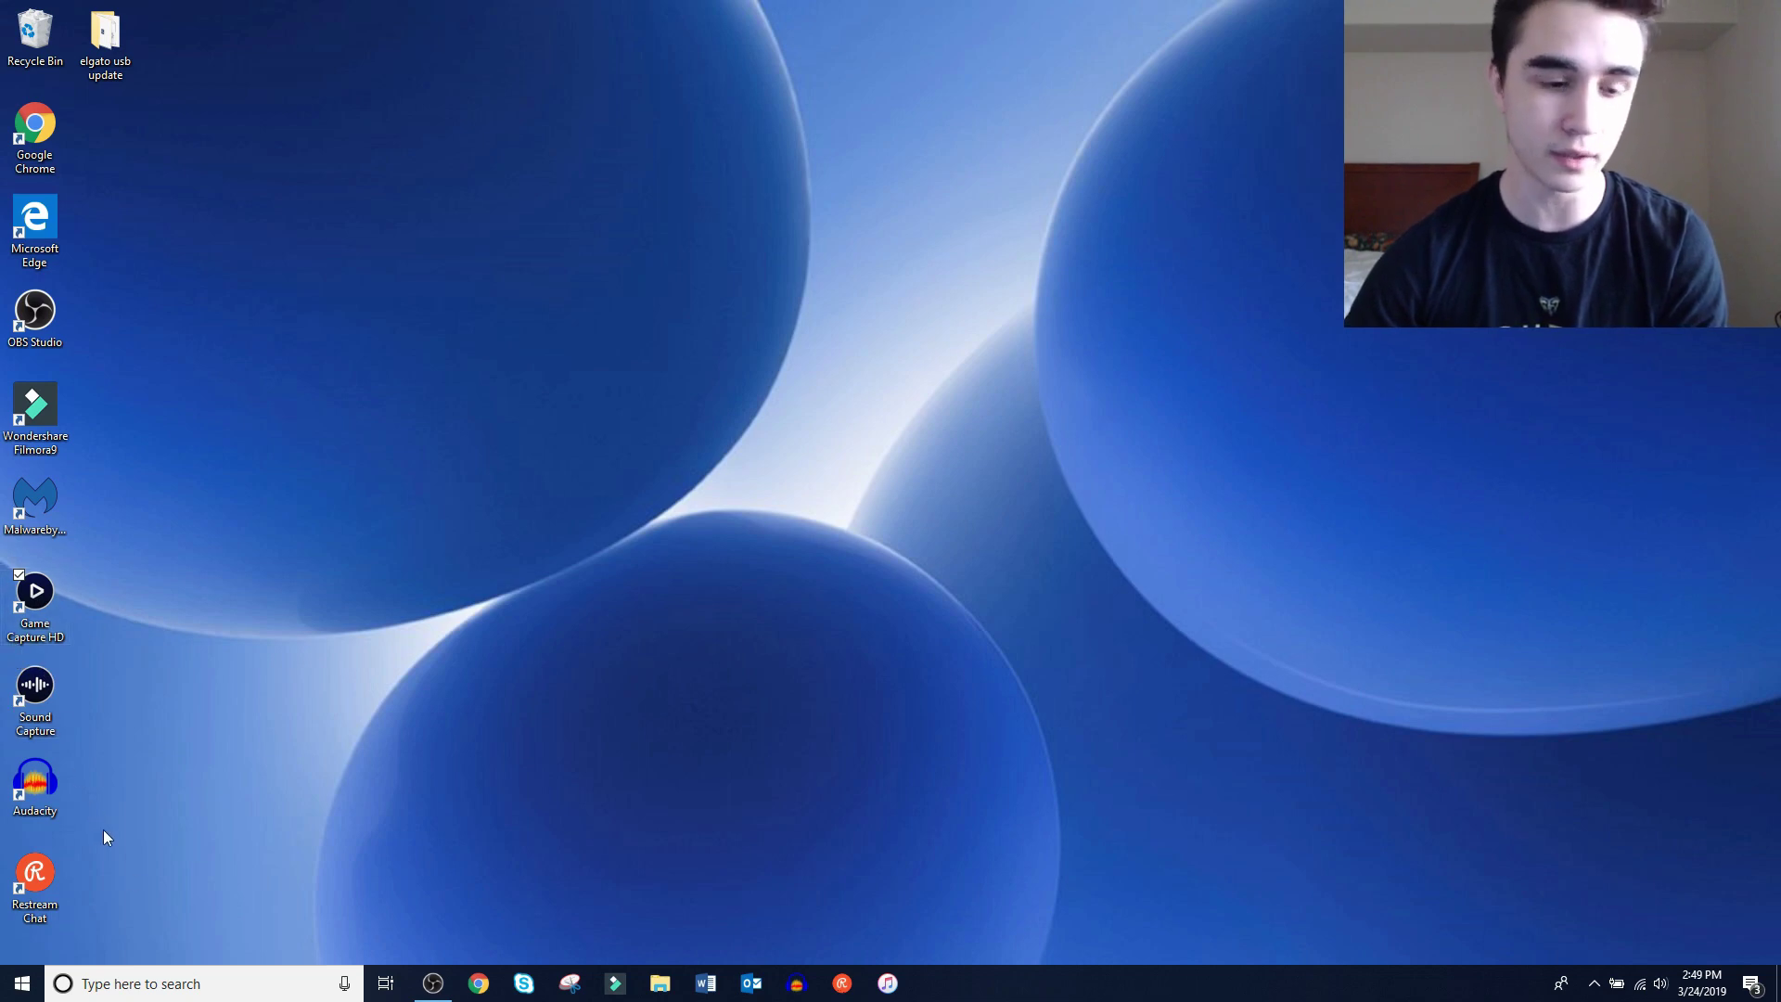
{"action": "left_click", "coordinate": [172, 991]}
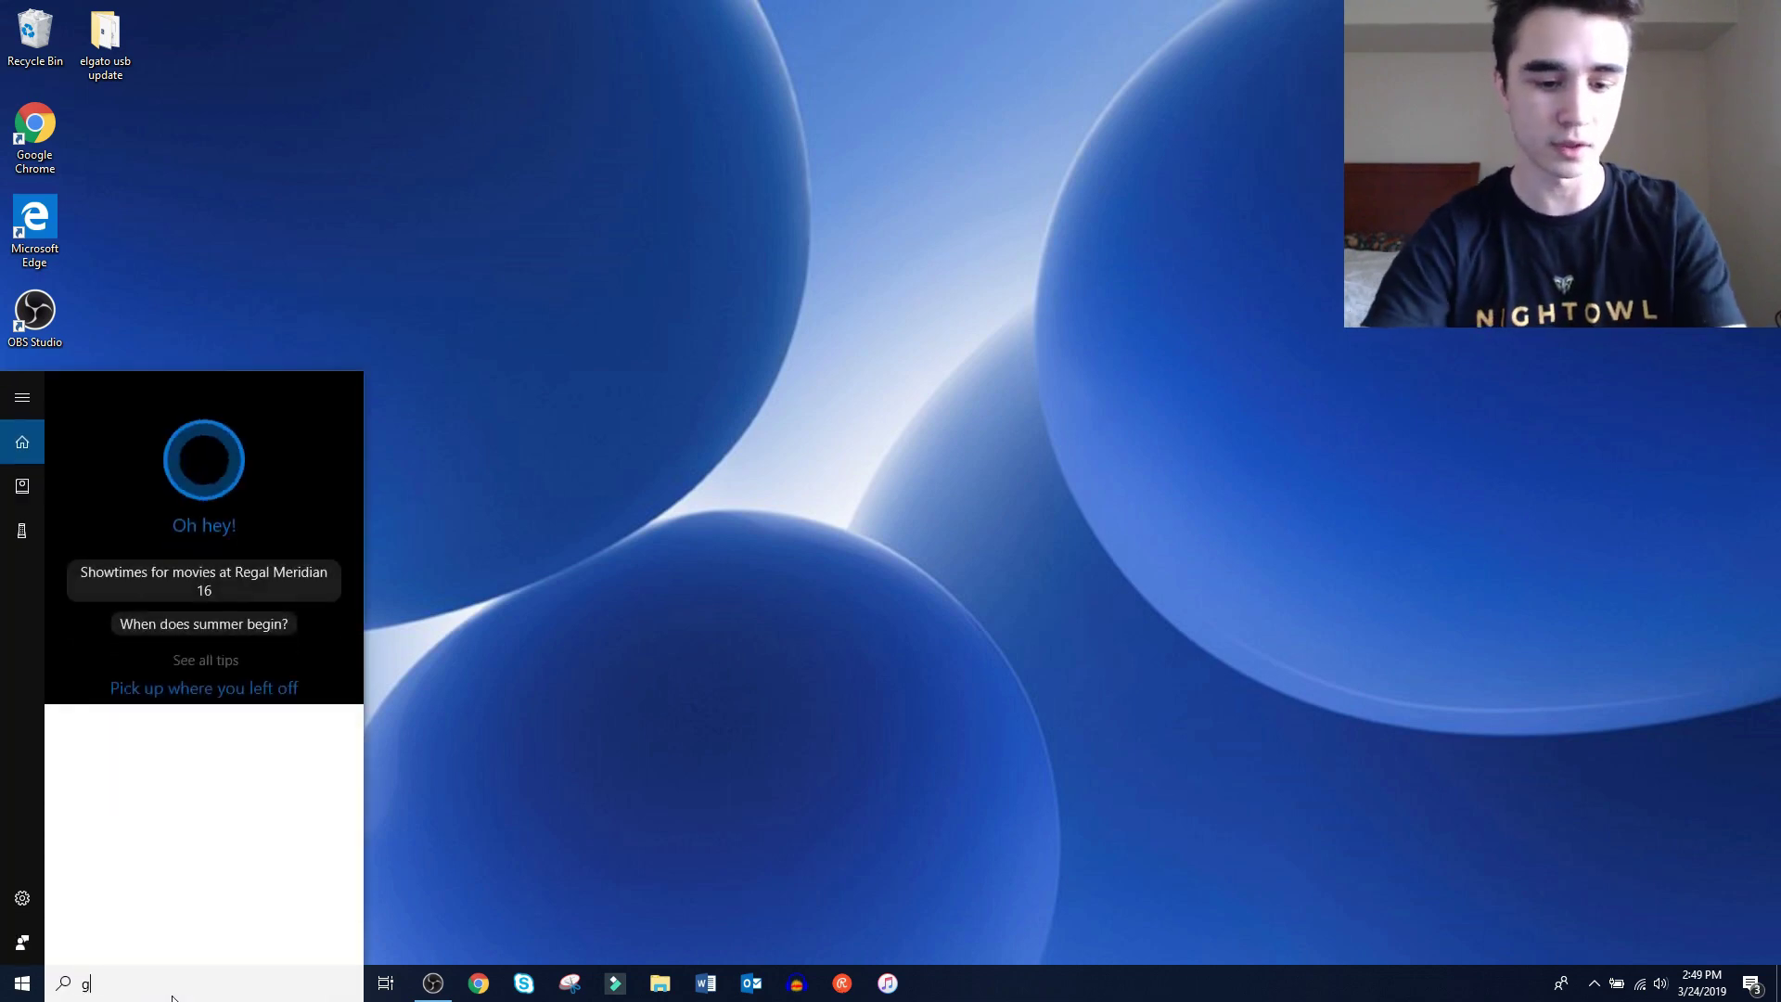
- Launch Game Capture HD by searching 'game c' and centre its window on screen
{"action": "type", "text": "game c"}
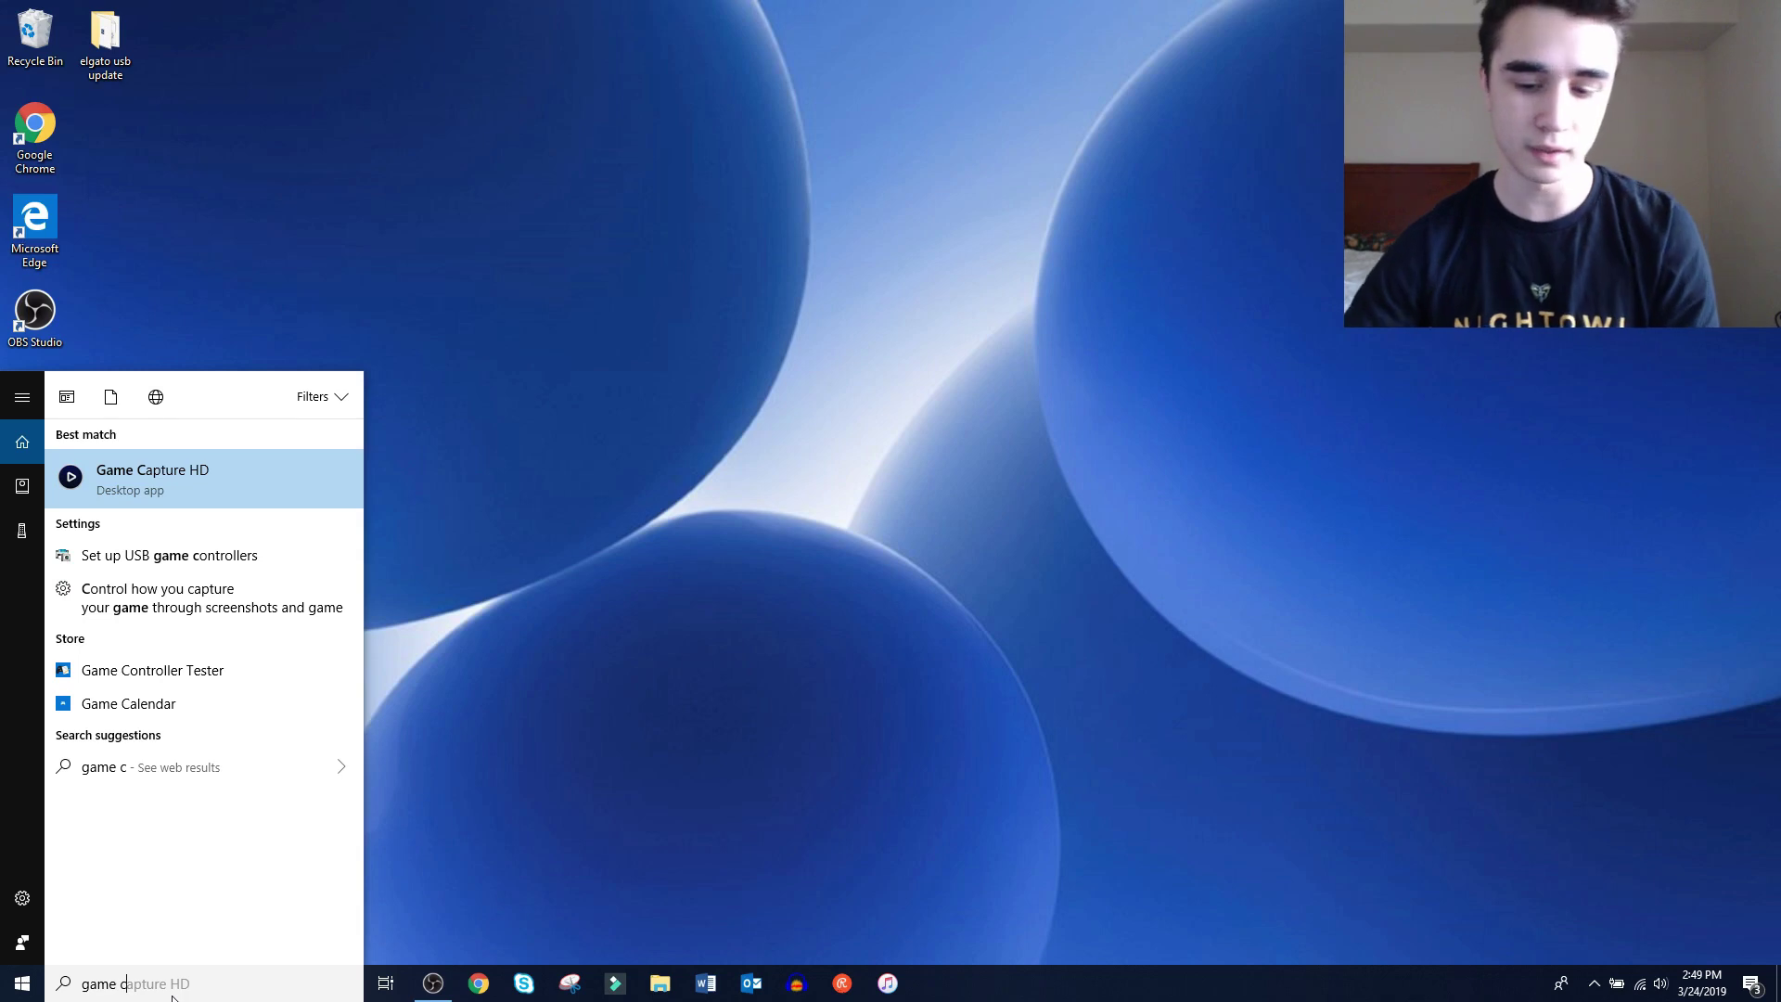
{"action": "key", "text": "Return"}
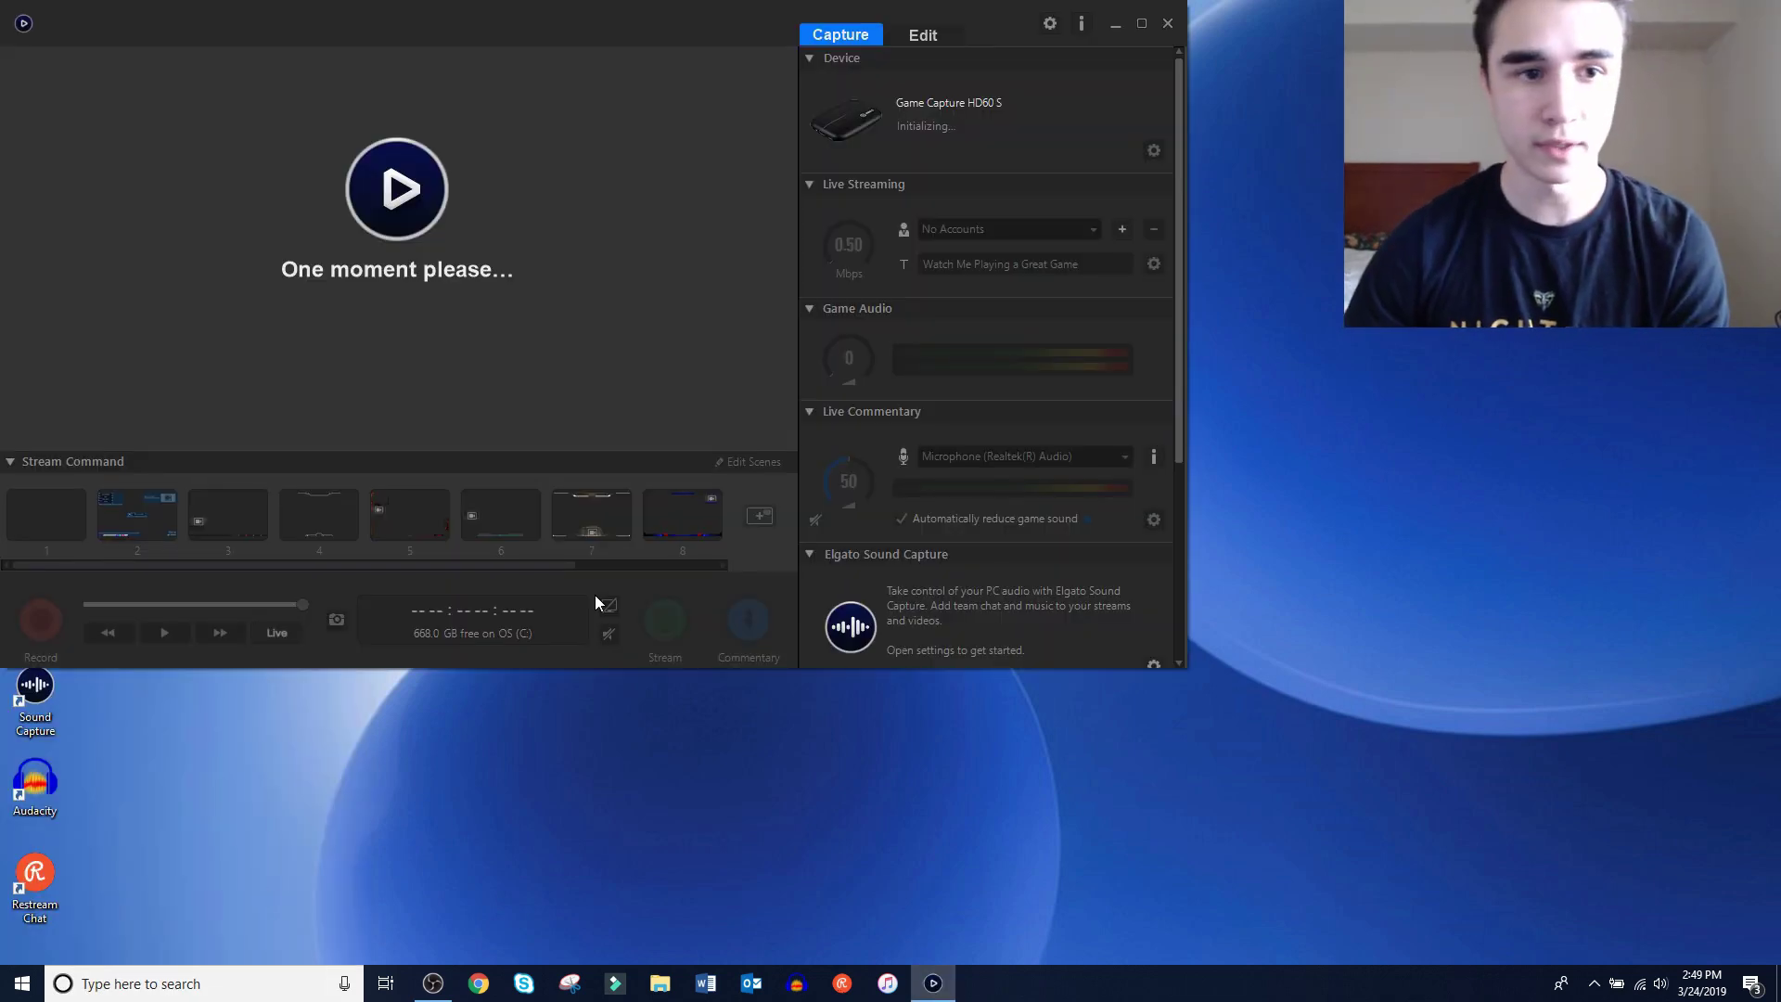
{"action": "left_click_drag", "start_coordinate": [455, 38], "coordinate": [858, 83]}
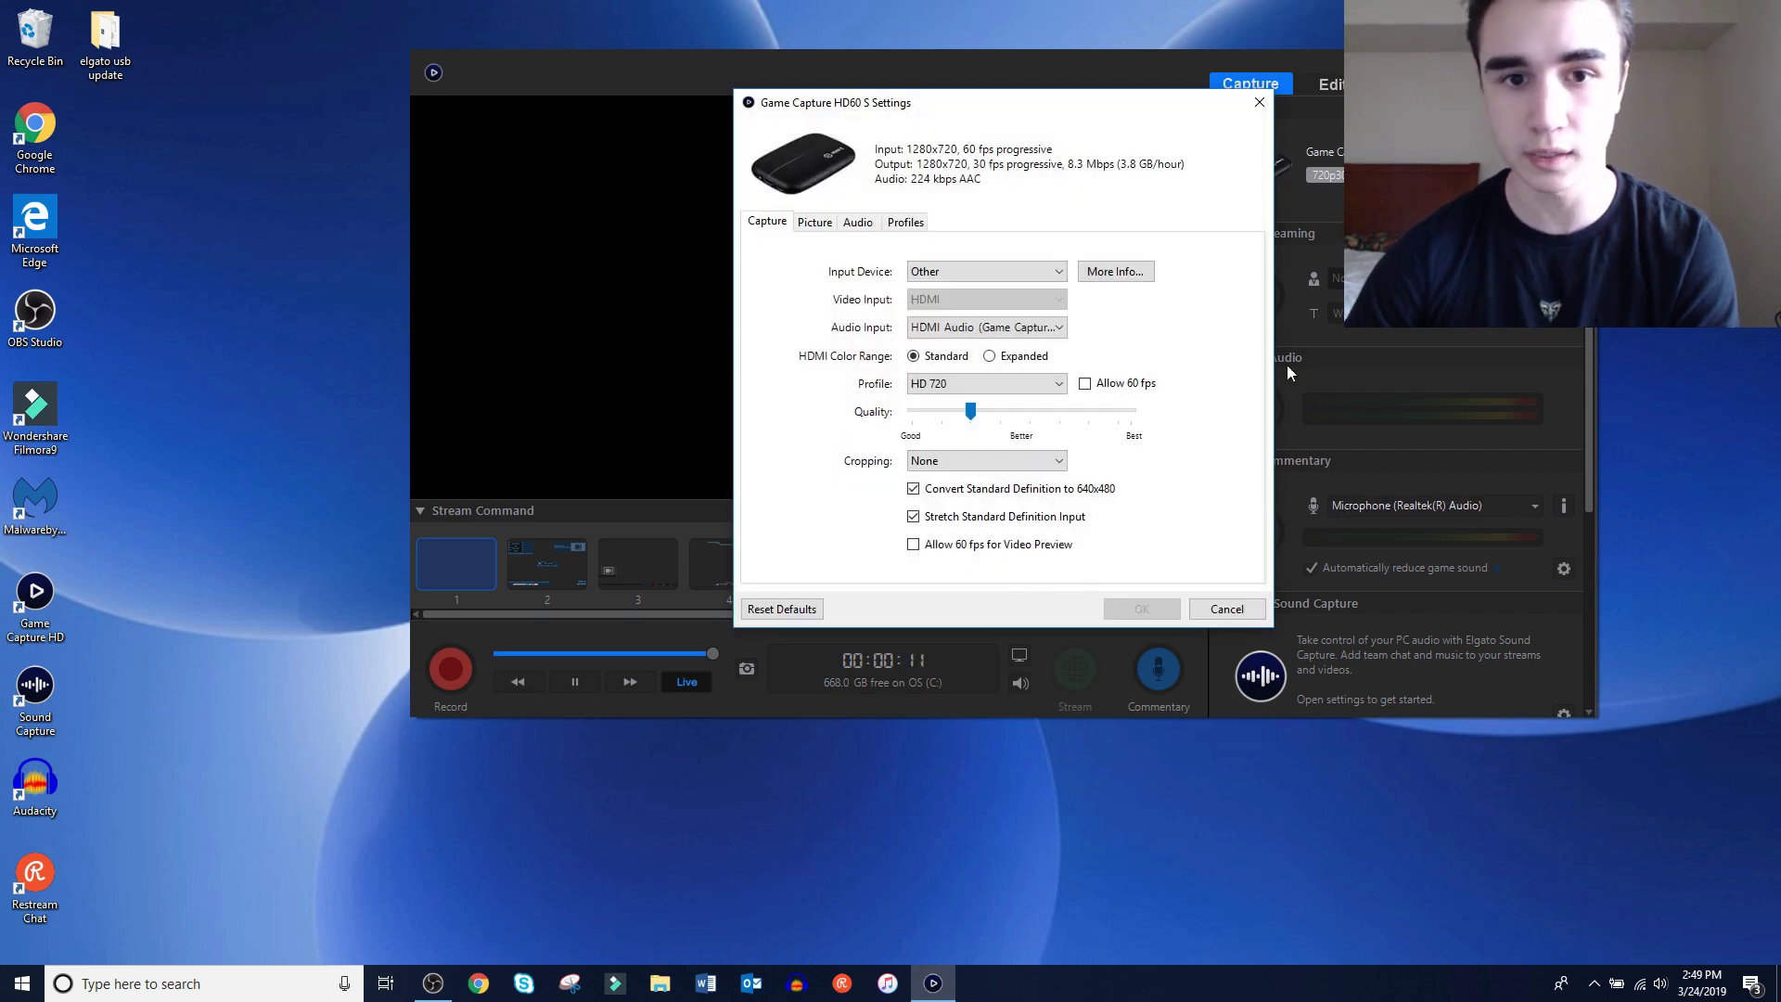
- Check that the HD60 S settings keep Other, HDMI Audio and HD 720, then cancel
{"action": "left_click", "coordinate": [971, 268]}
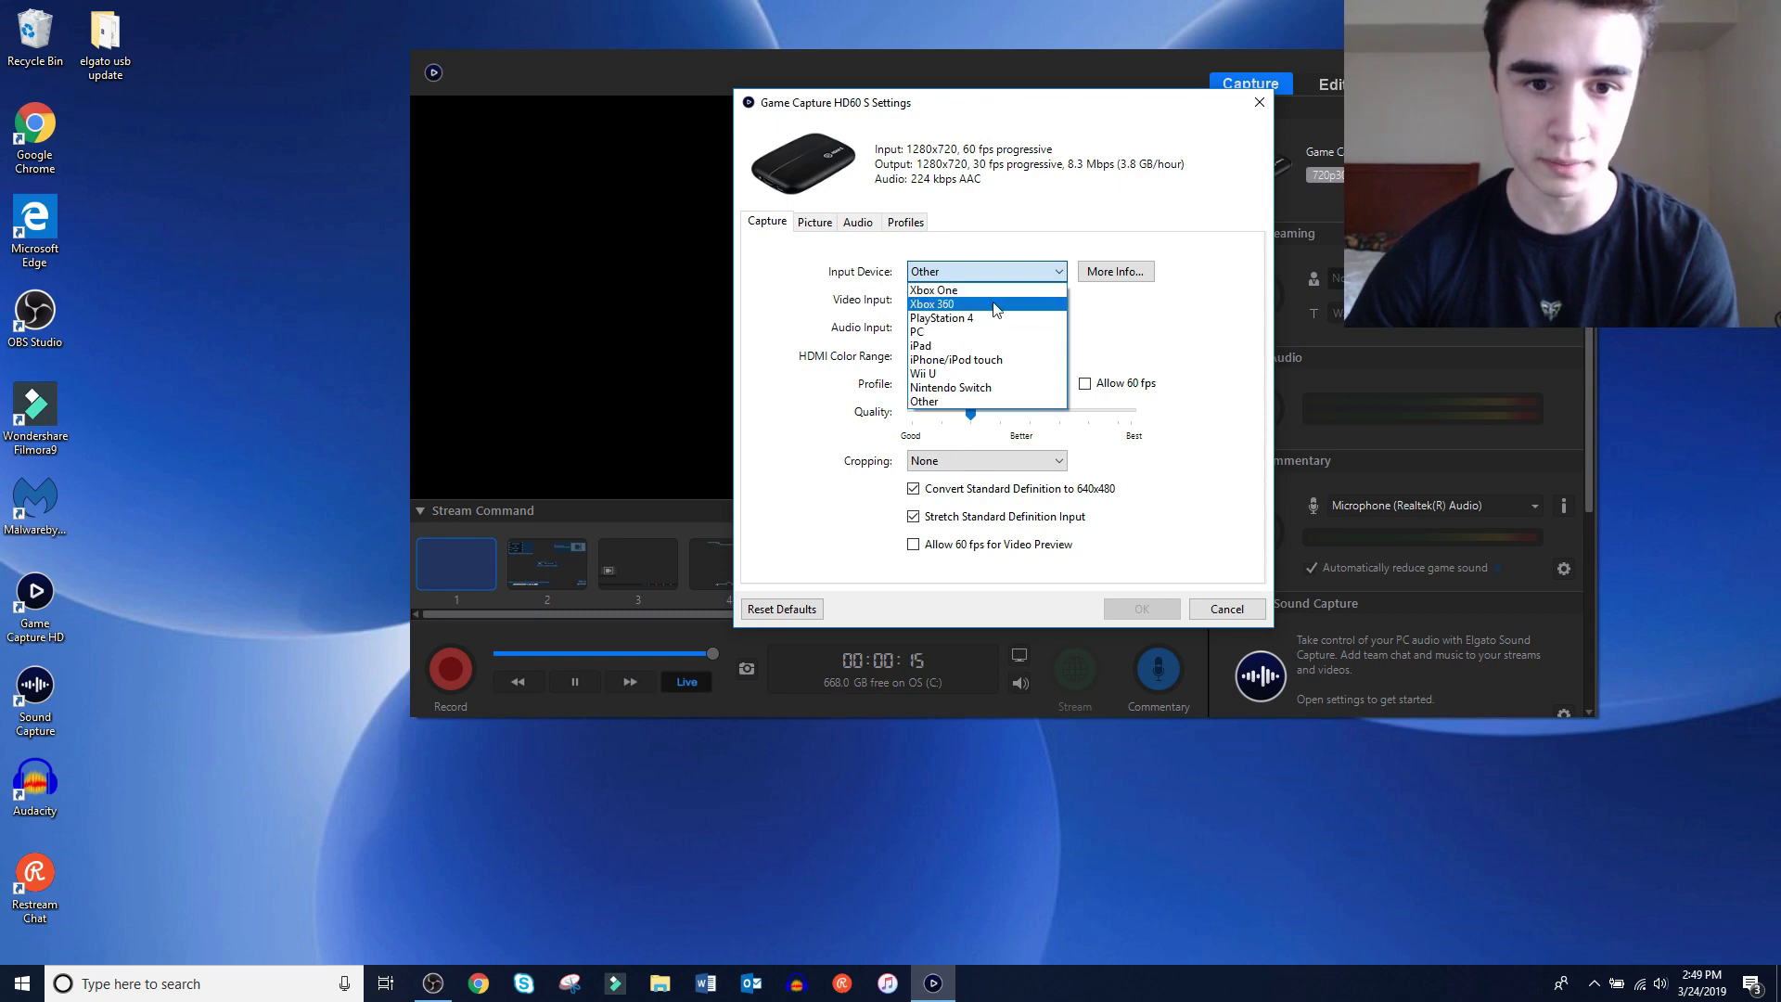
{"action": "left_click", "coordinate": [925, 400]}
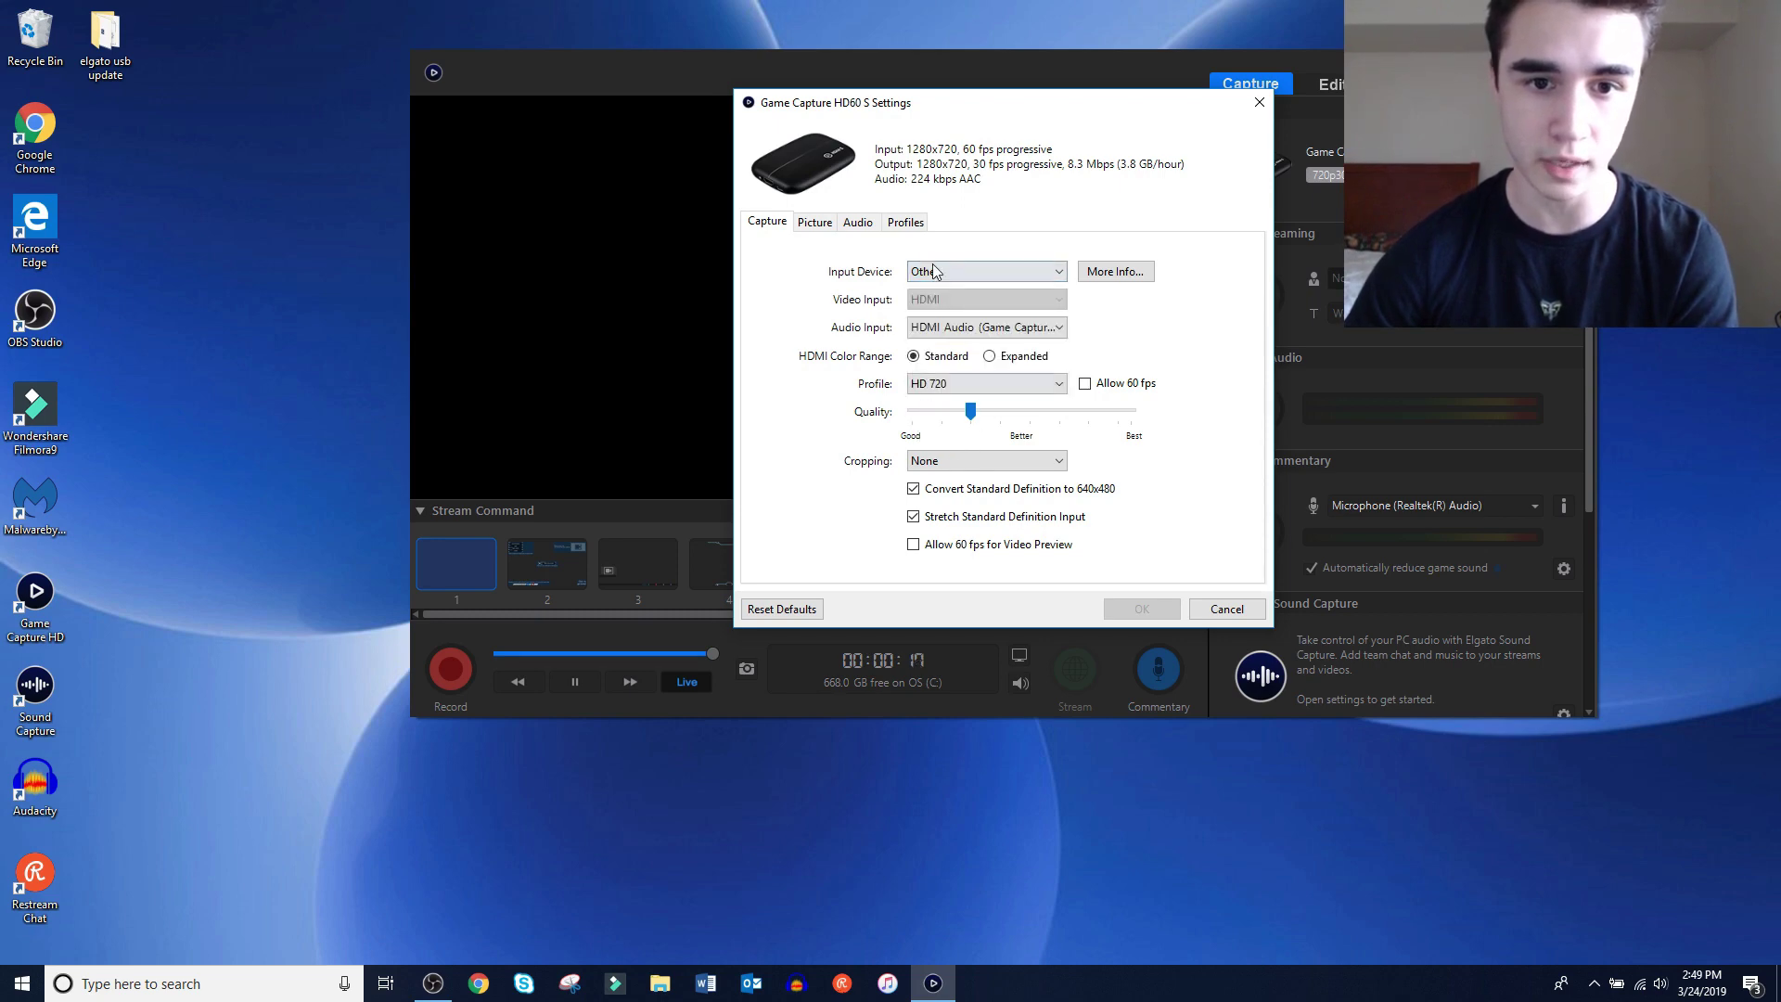
{"action": "left_click", "coordinate": [948, 331]}
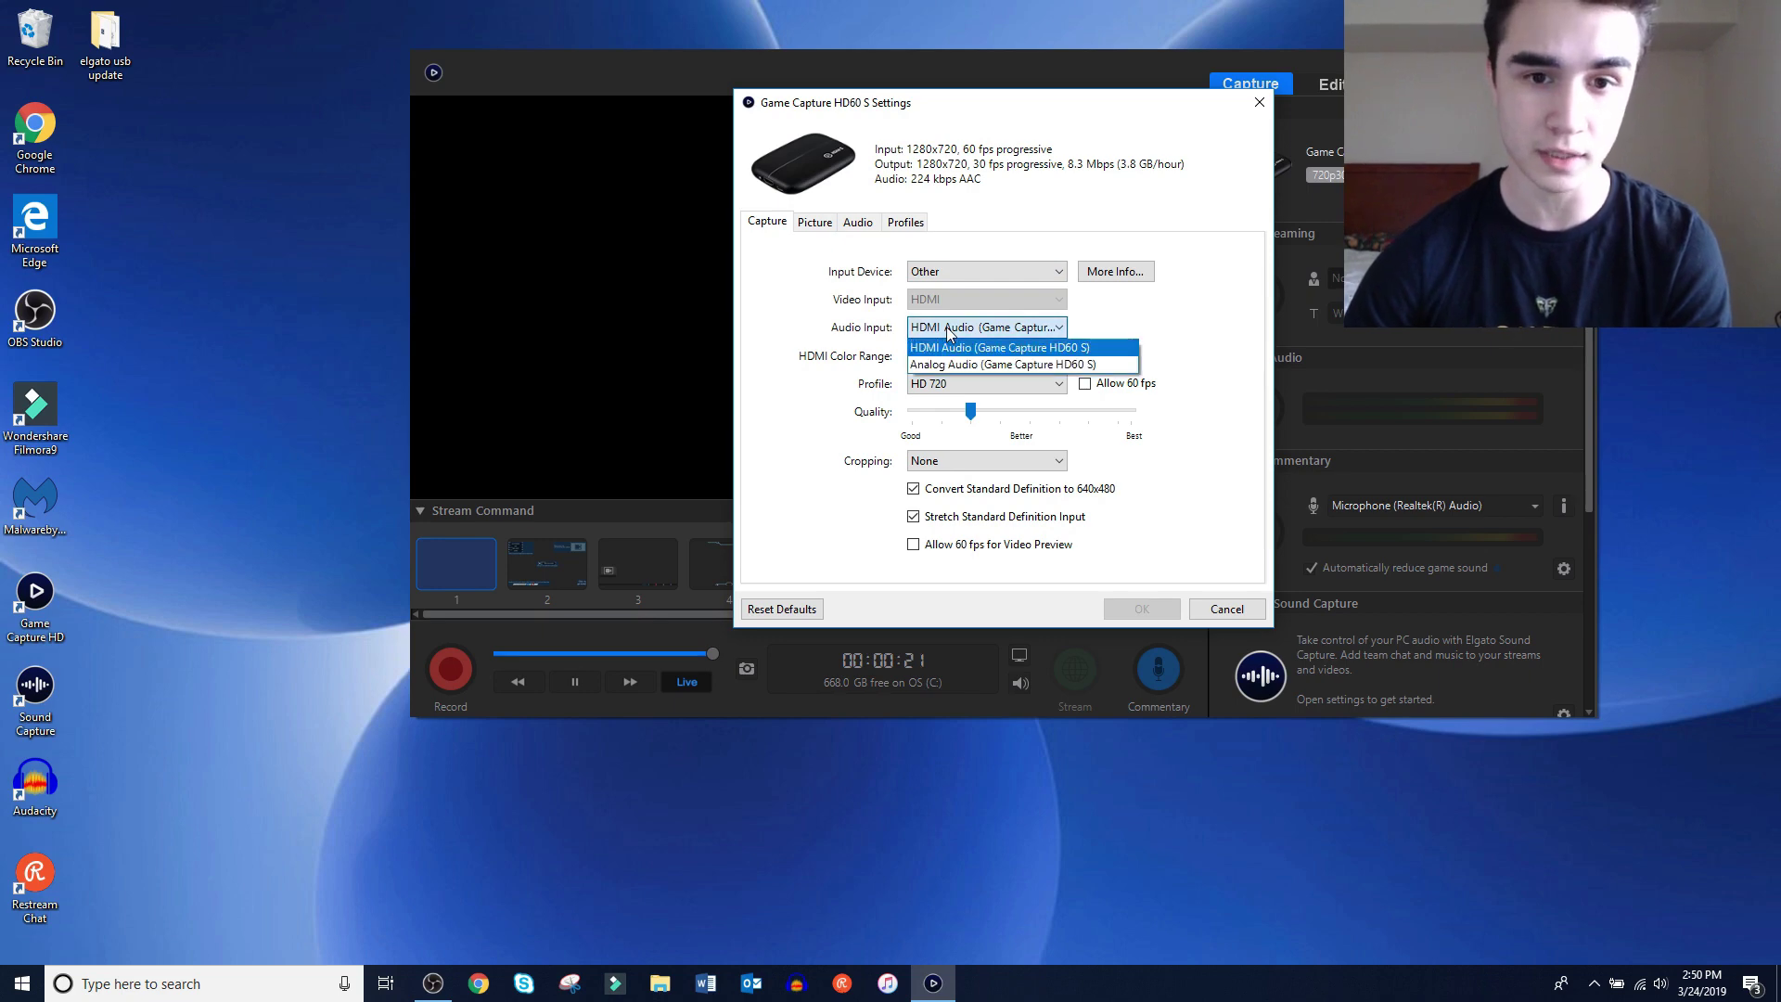
{"action": "left_click", "coordinate": [978, 348]}
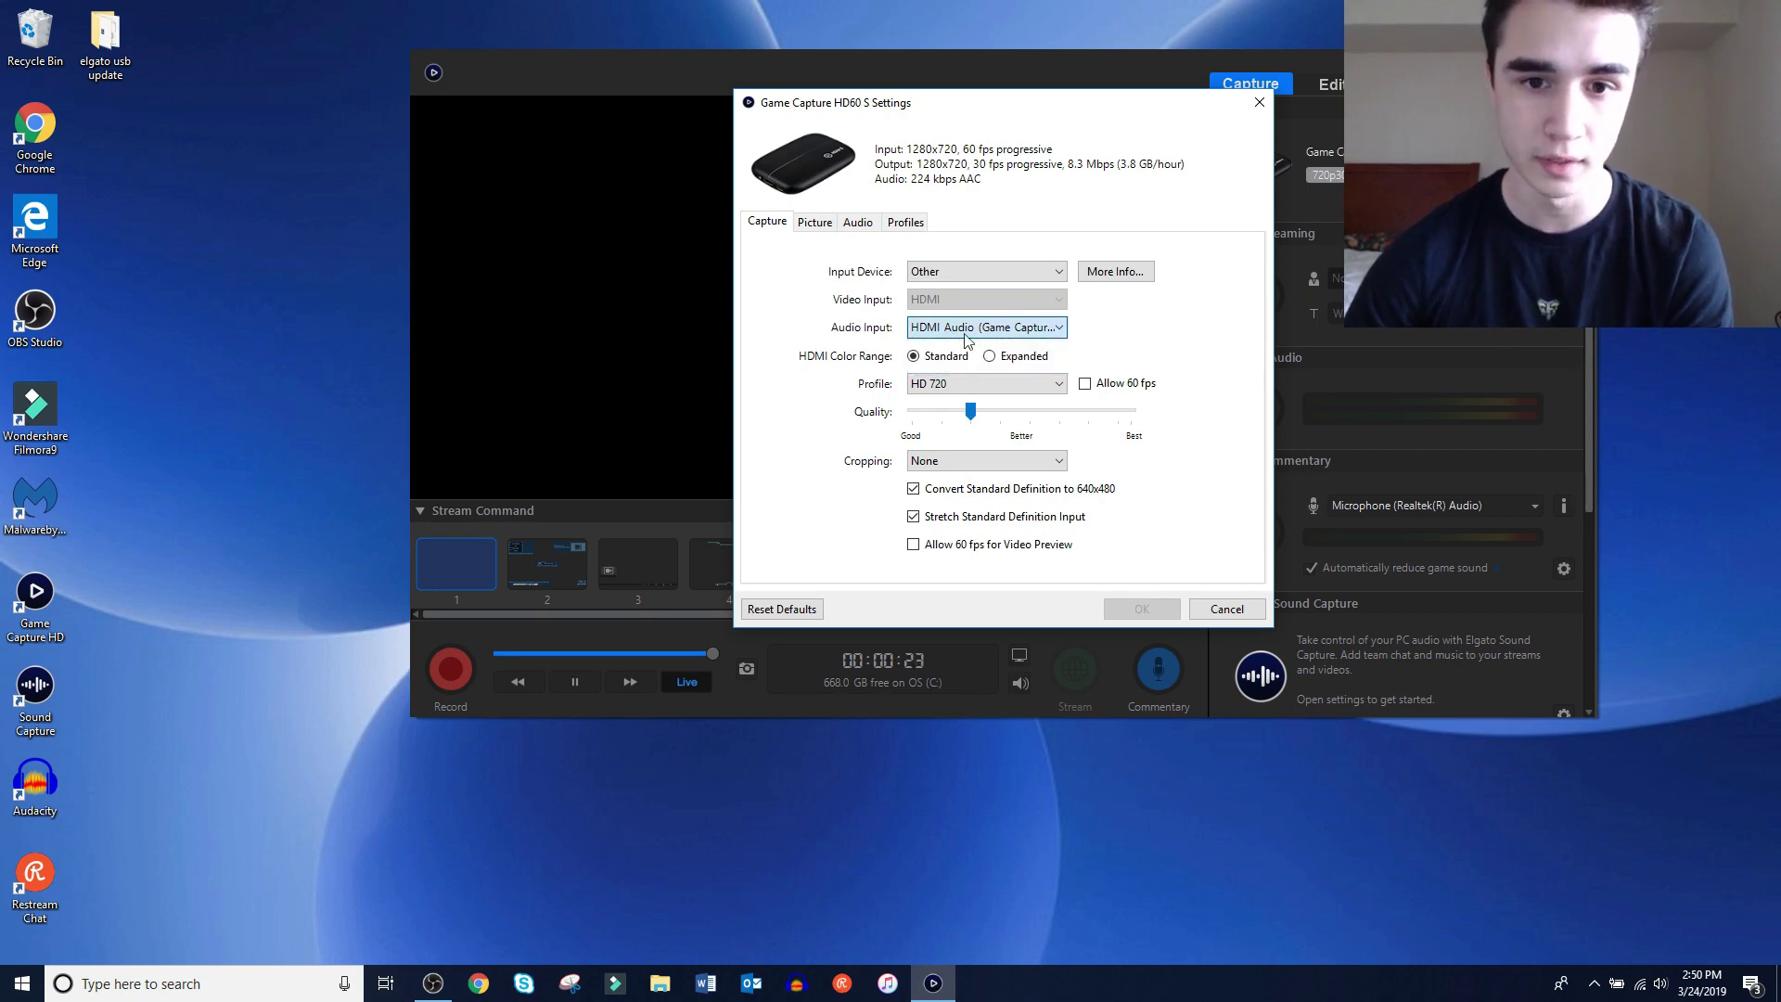
{"action": "left_click", "coordinate": [923, 388]}
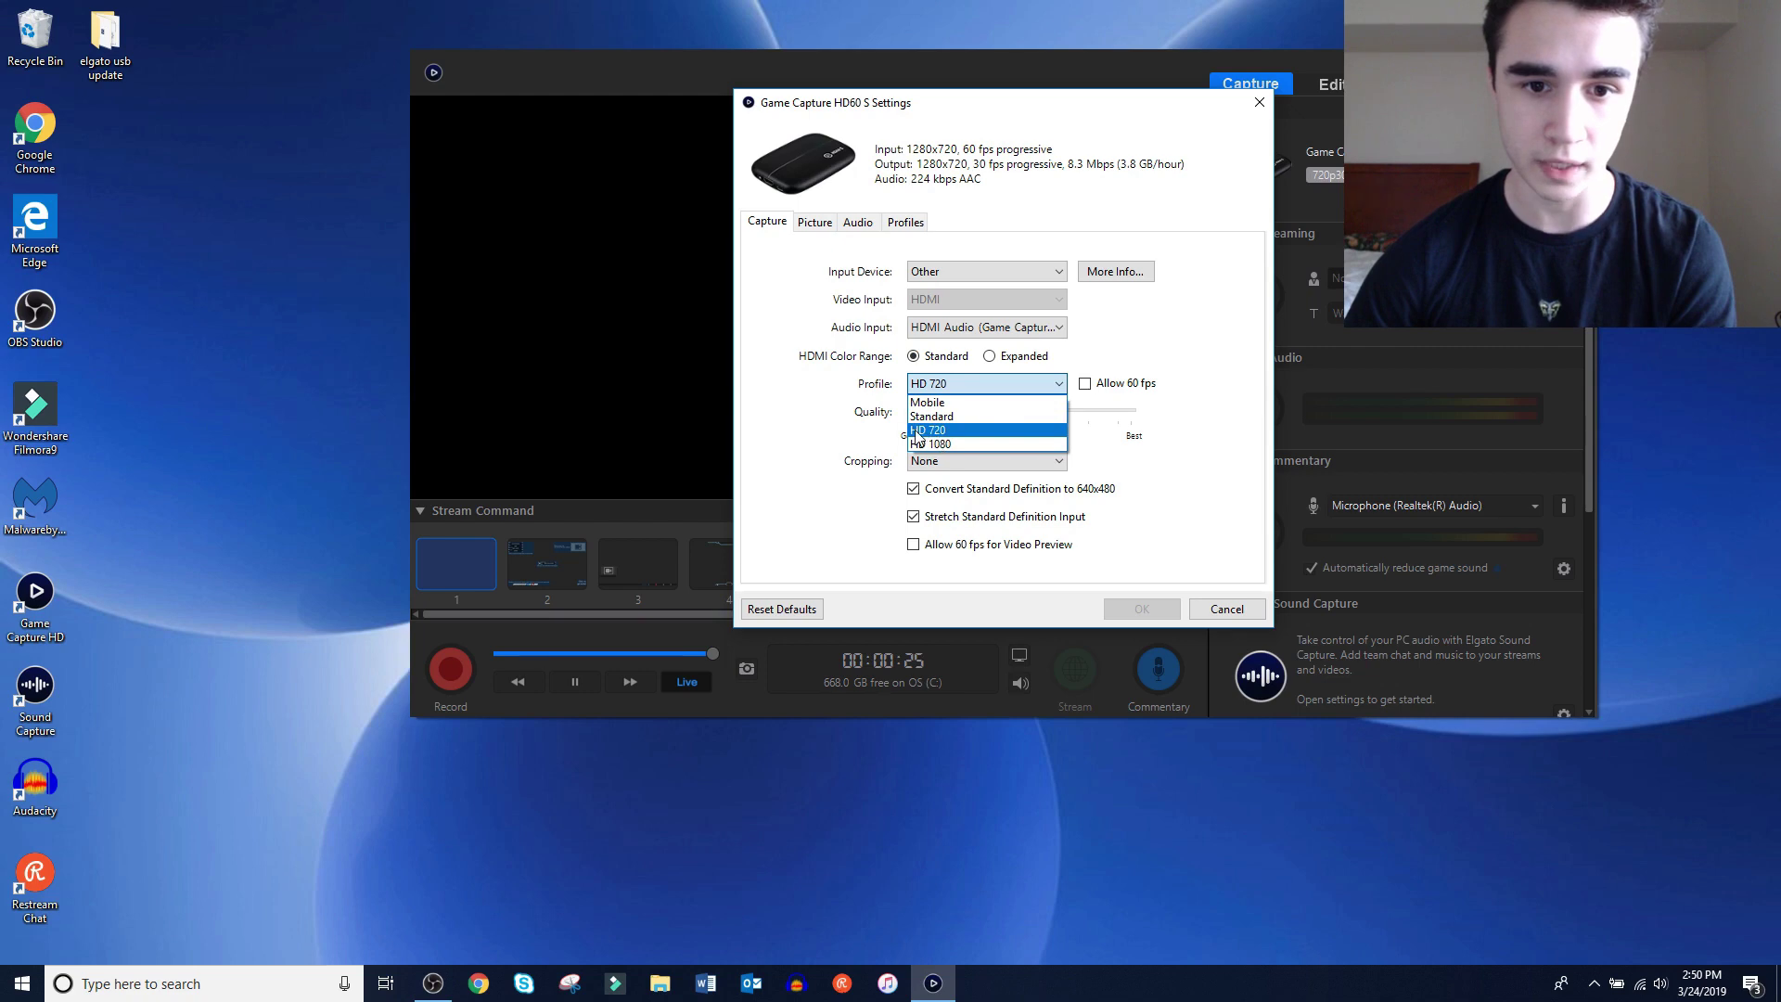
{"action": "left_click", "coordinate": [932, 431]}
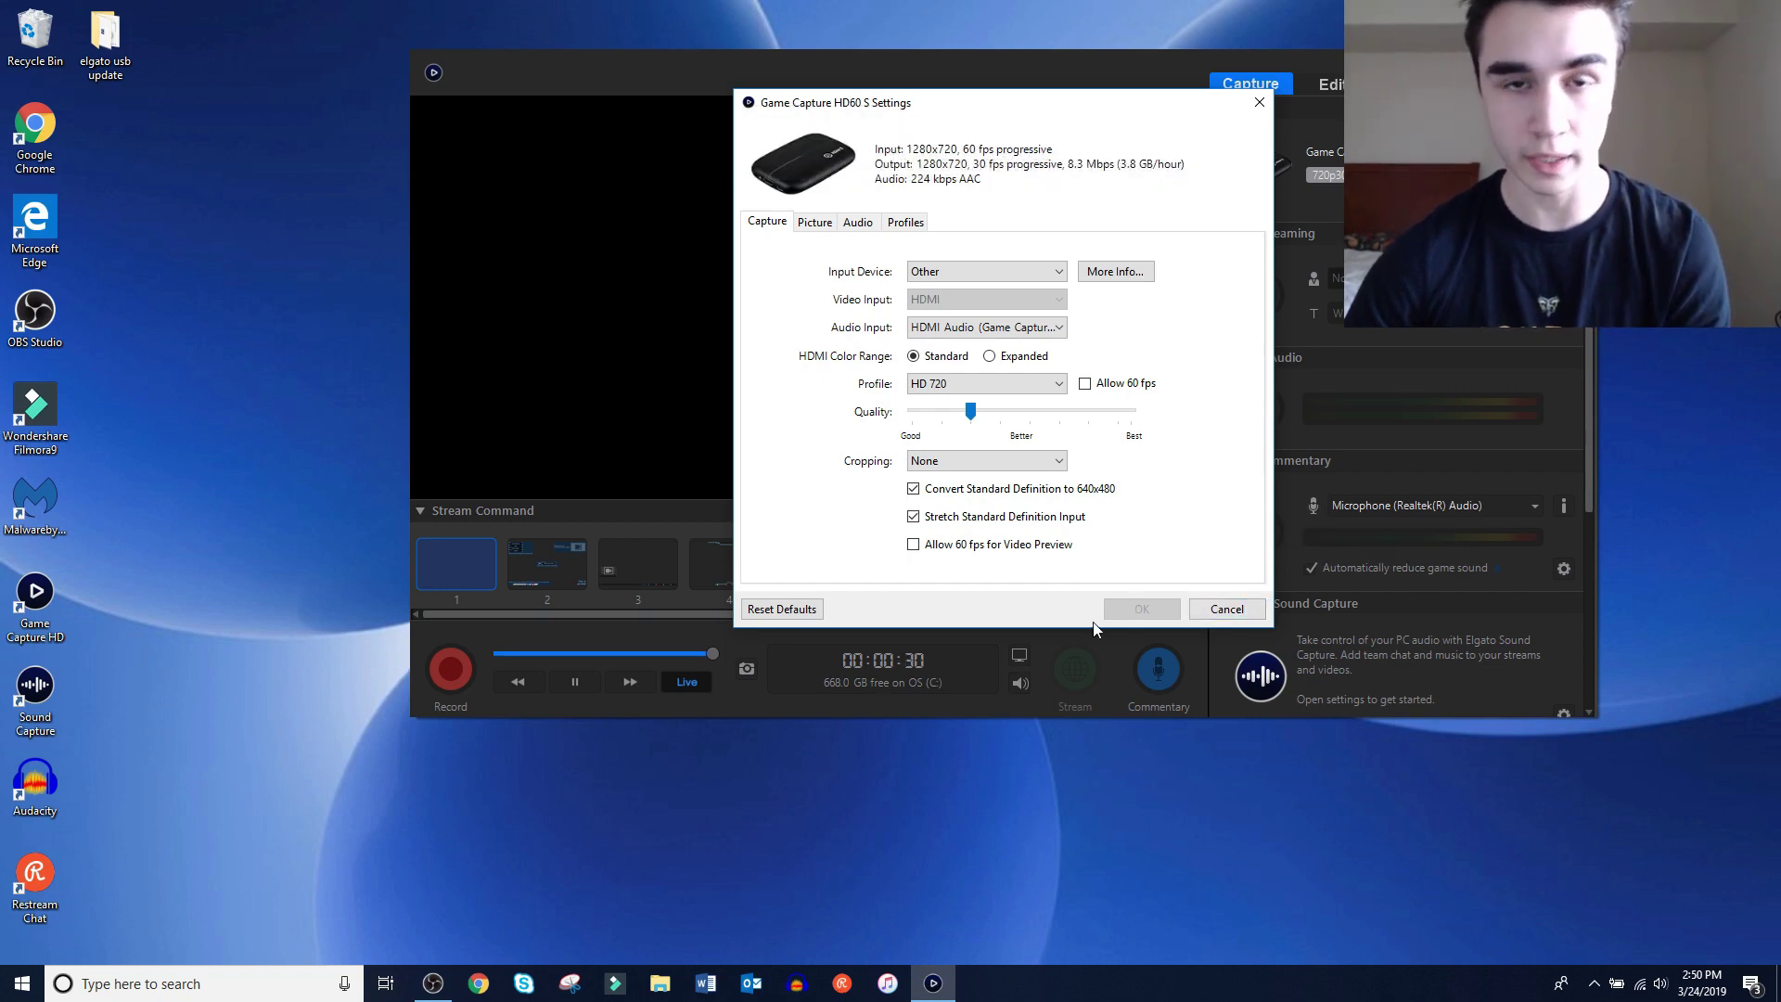
{"action": "left_click", "coordinate": [1226, 608]}
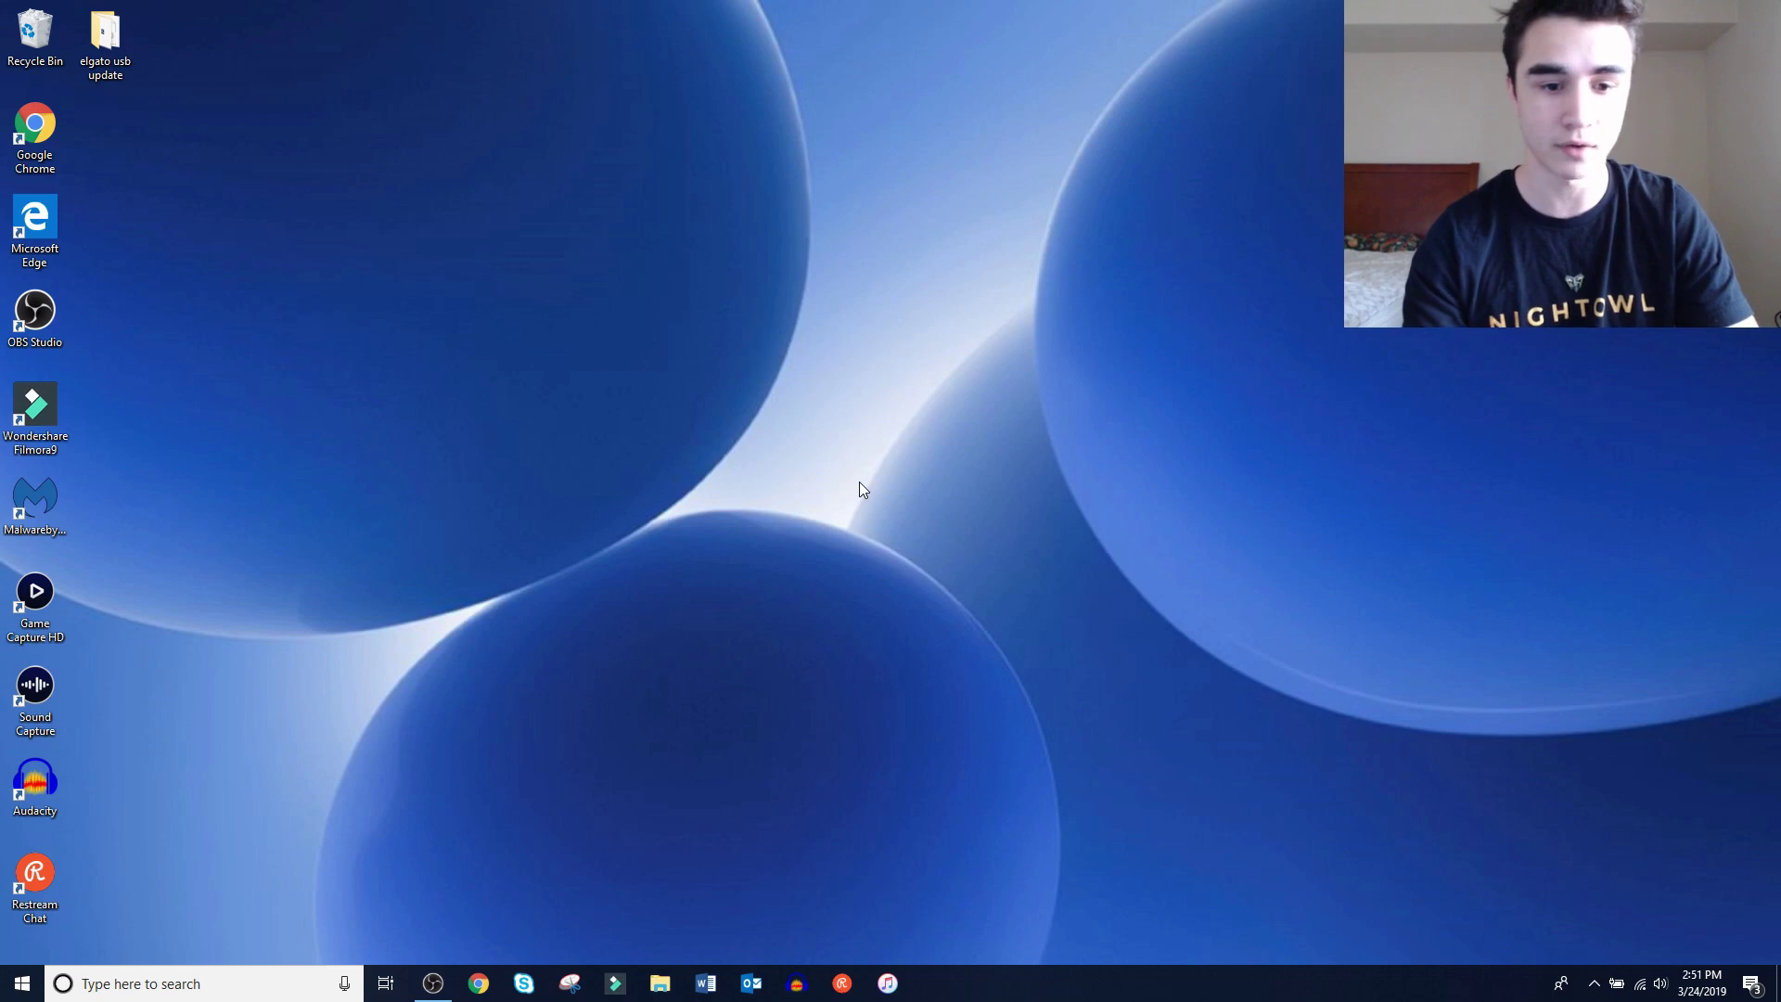
- Restore the OBS Studio window from the taskbar
{"action": "left_click", "coordinate": [432, 983]}
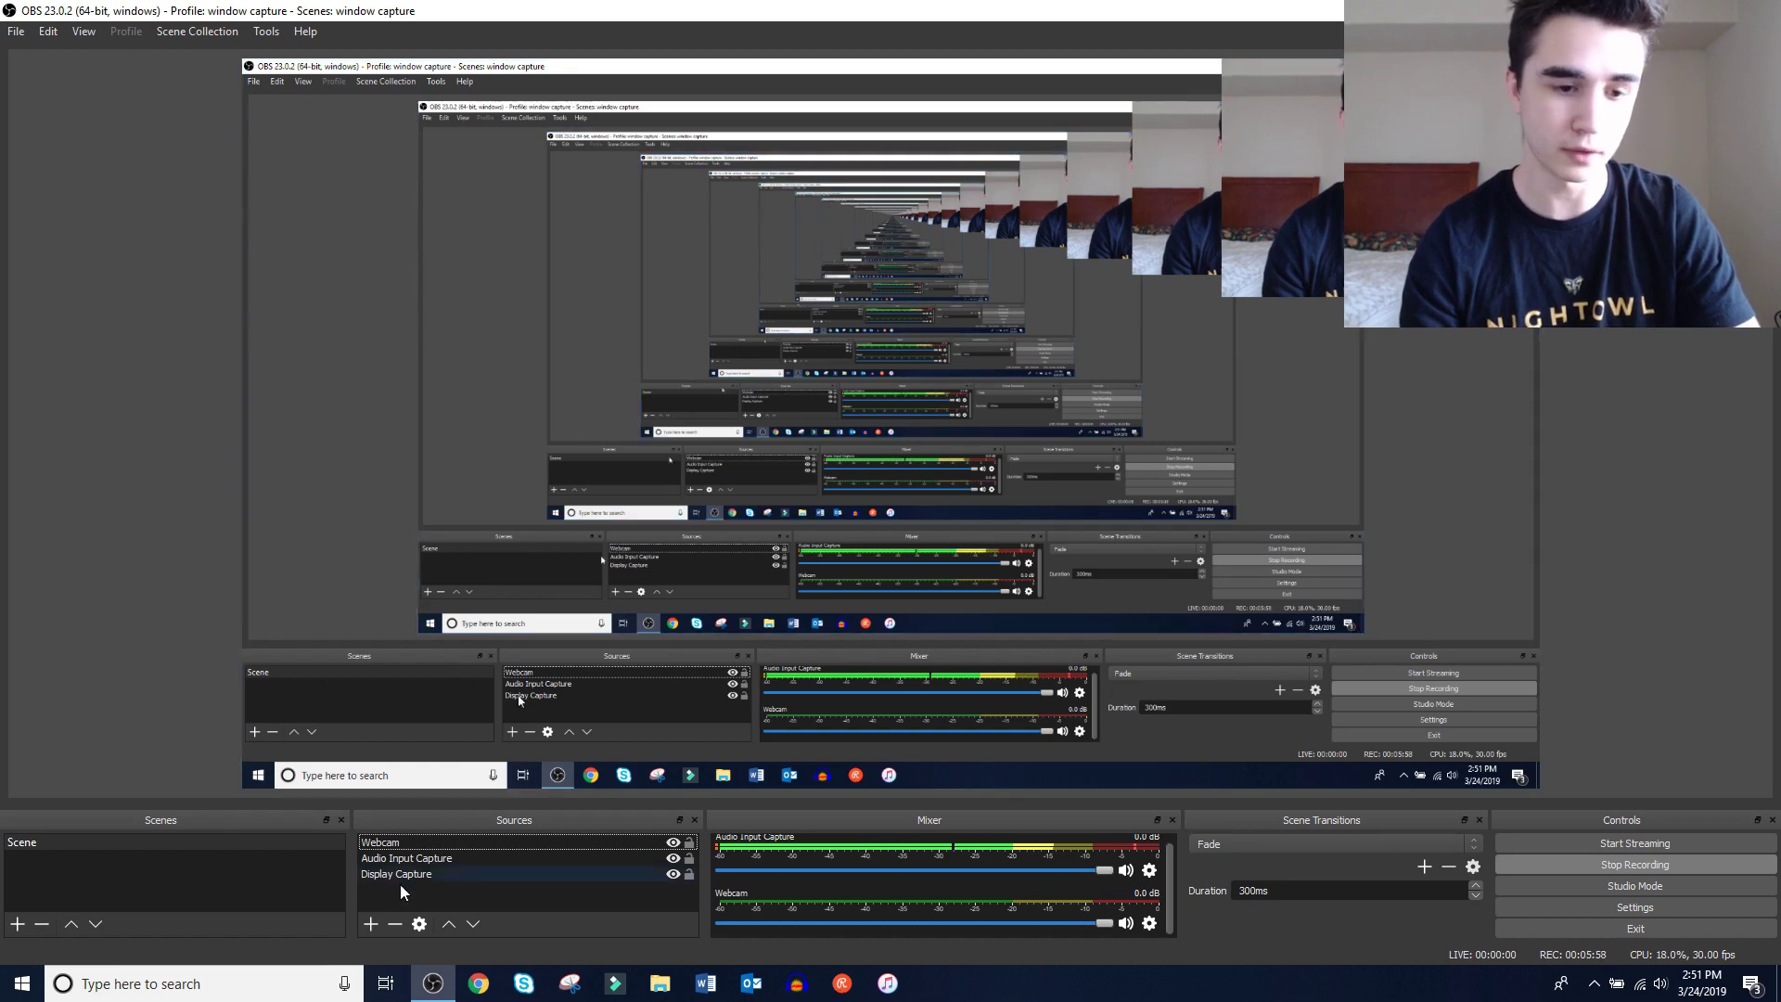
- Add a Video Capture Device source named 'PS2 footage'
{"action": "left_click", "coordinate": [370, 924]}
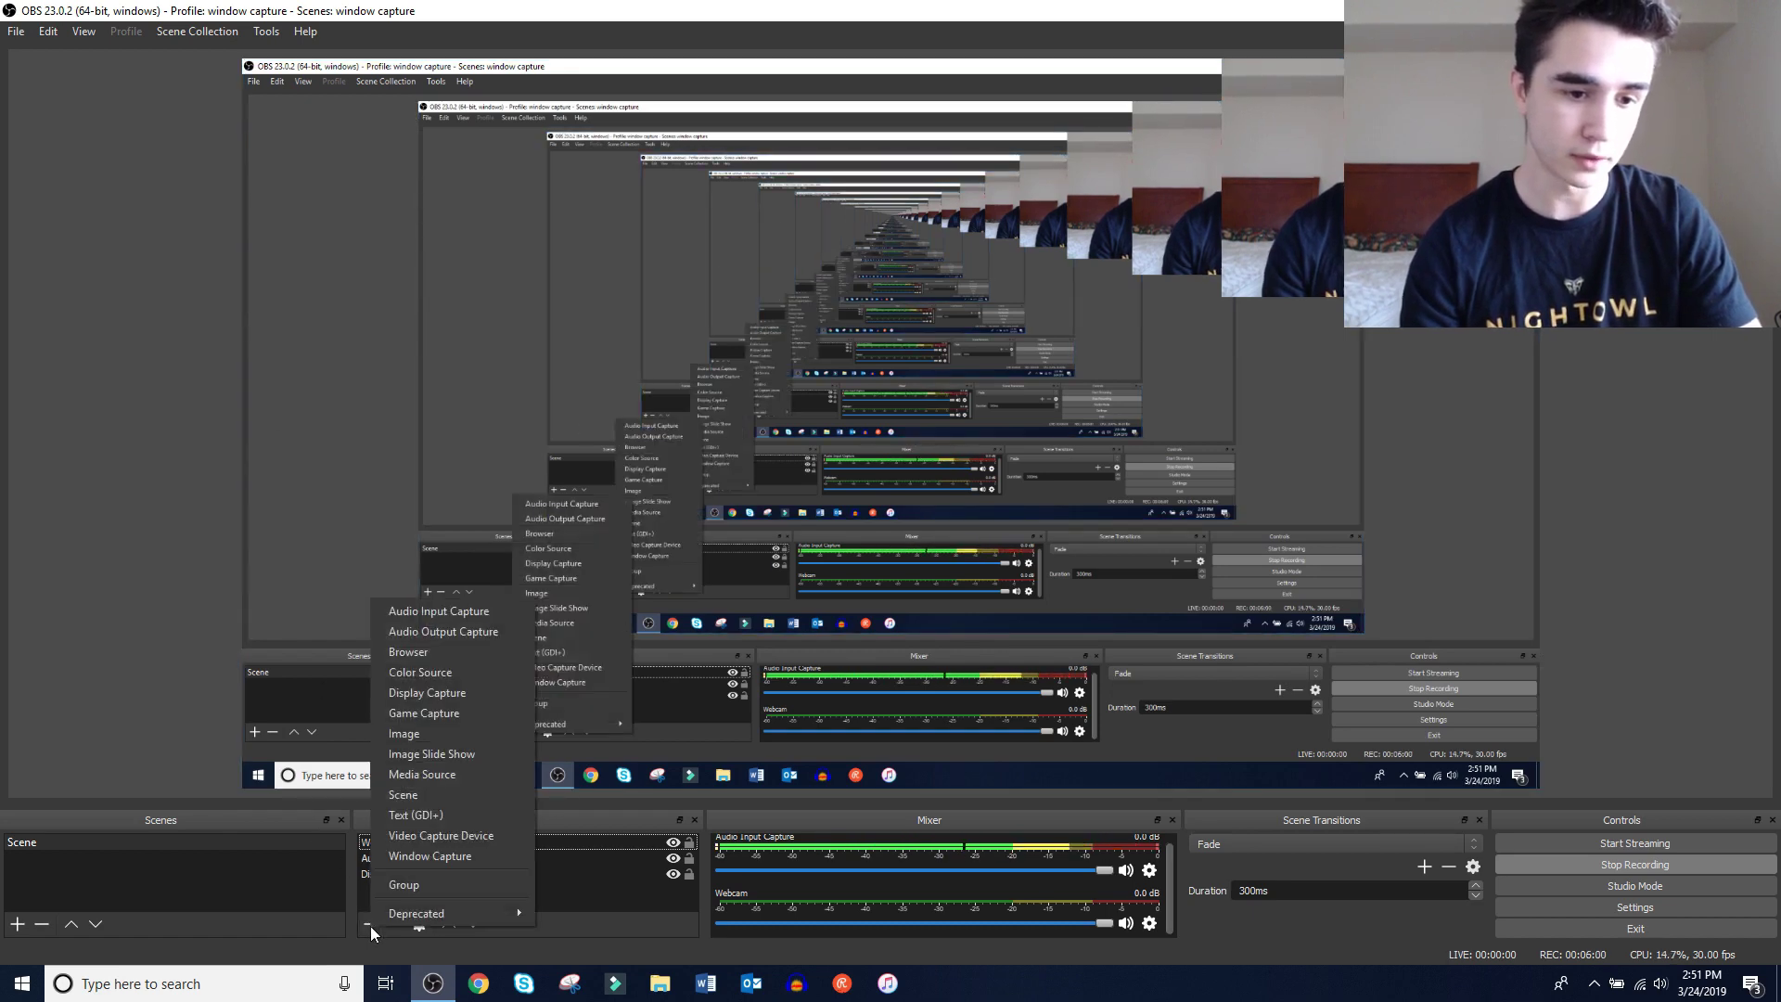
{"action": "left_click", "coordinate": [426, 842]}
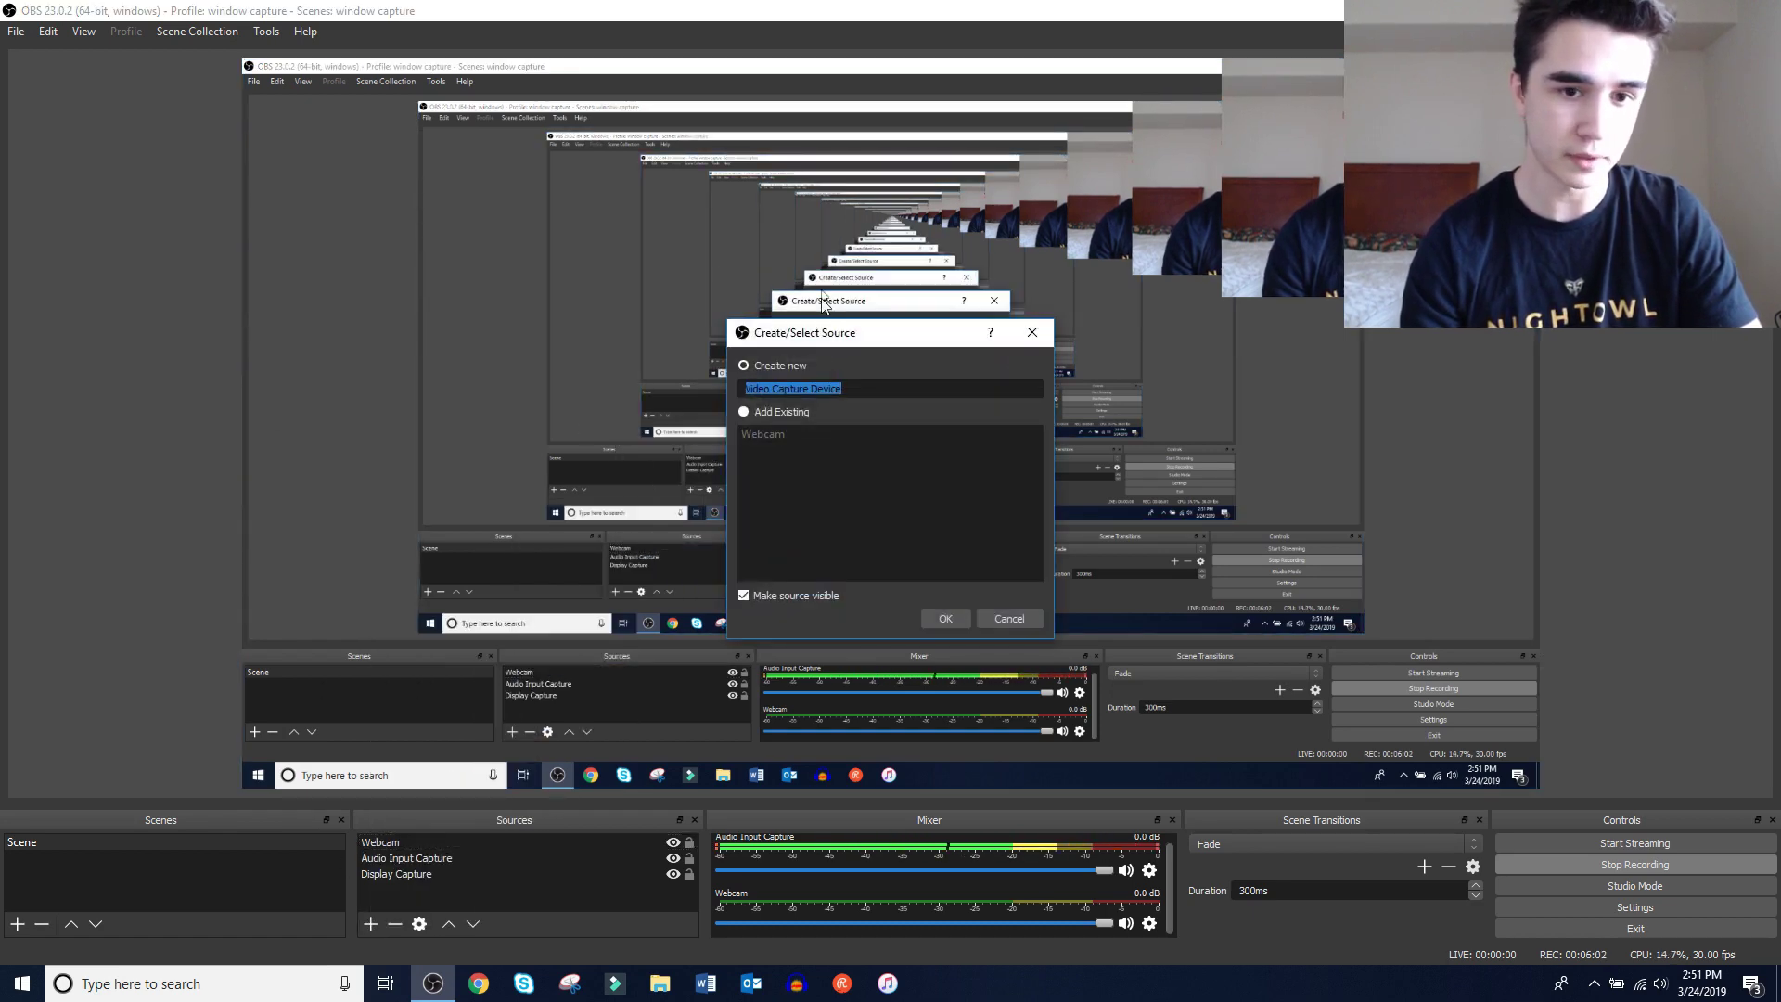
{"action": "type", "text": "PS"}
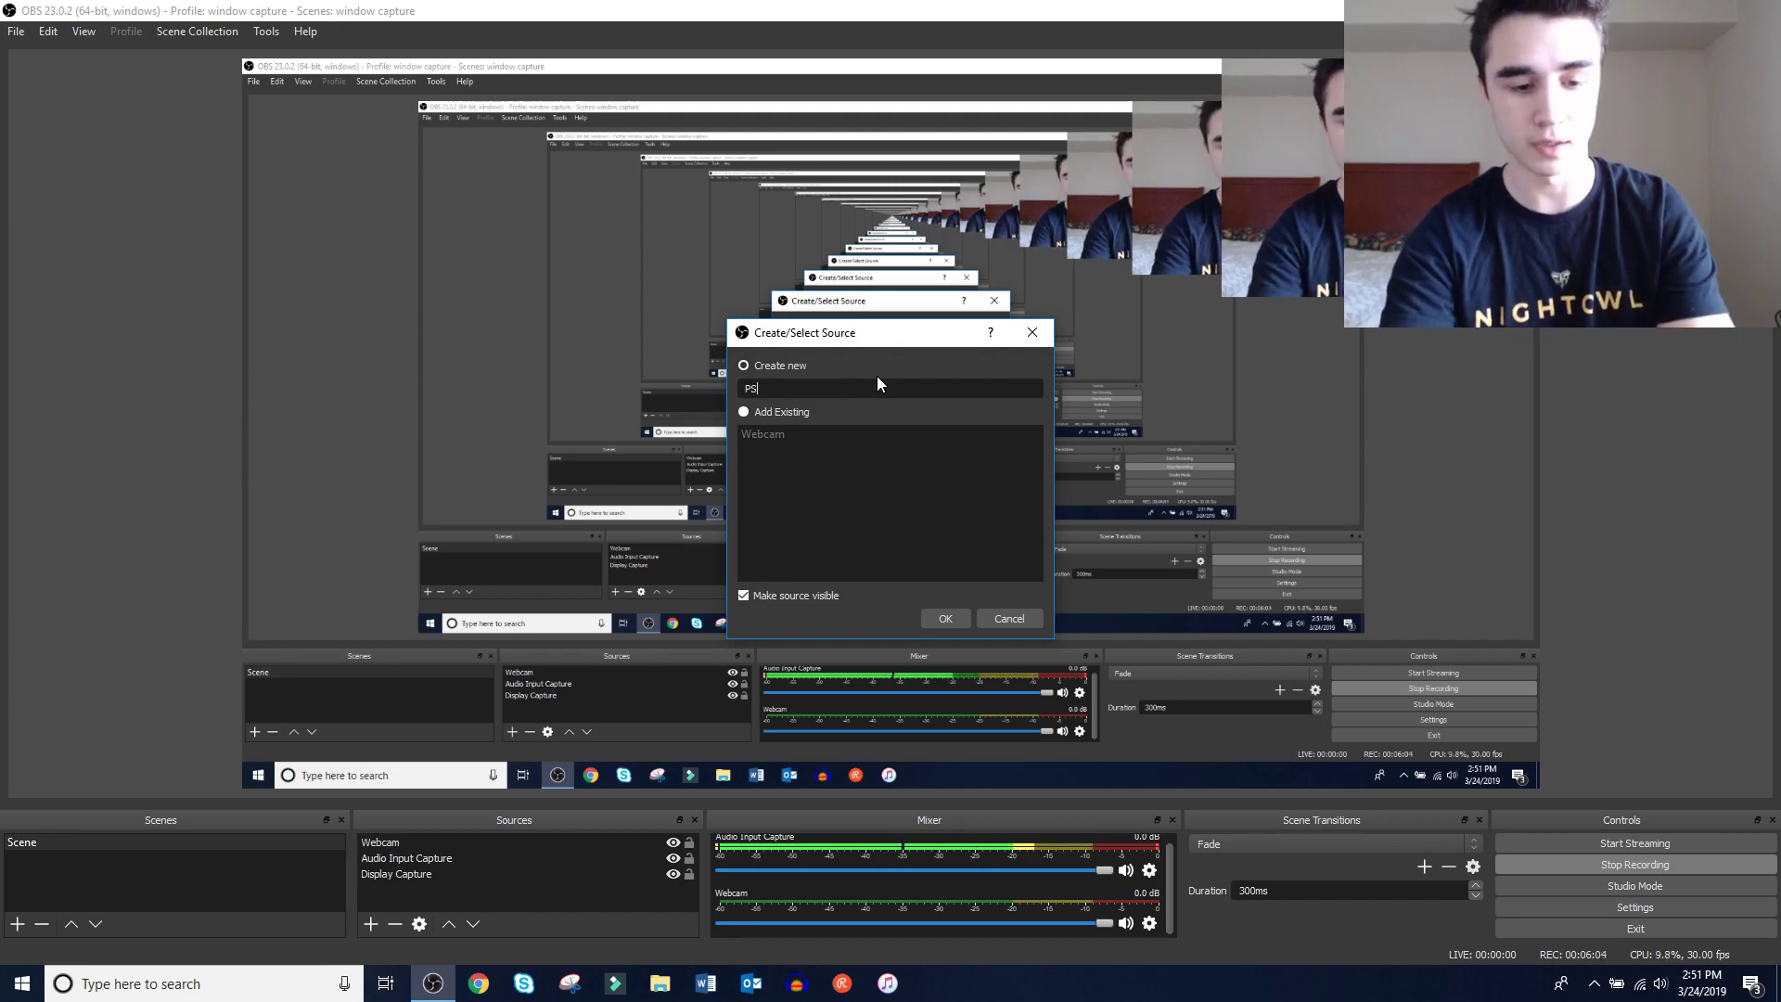
{"action": "type", "text": "2 footage"}
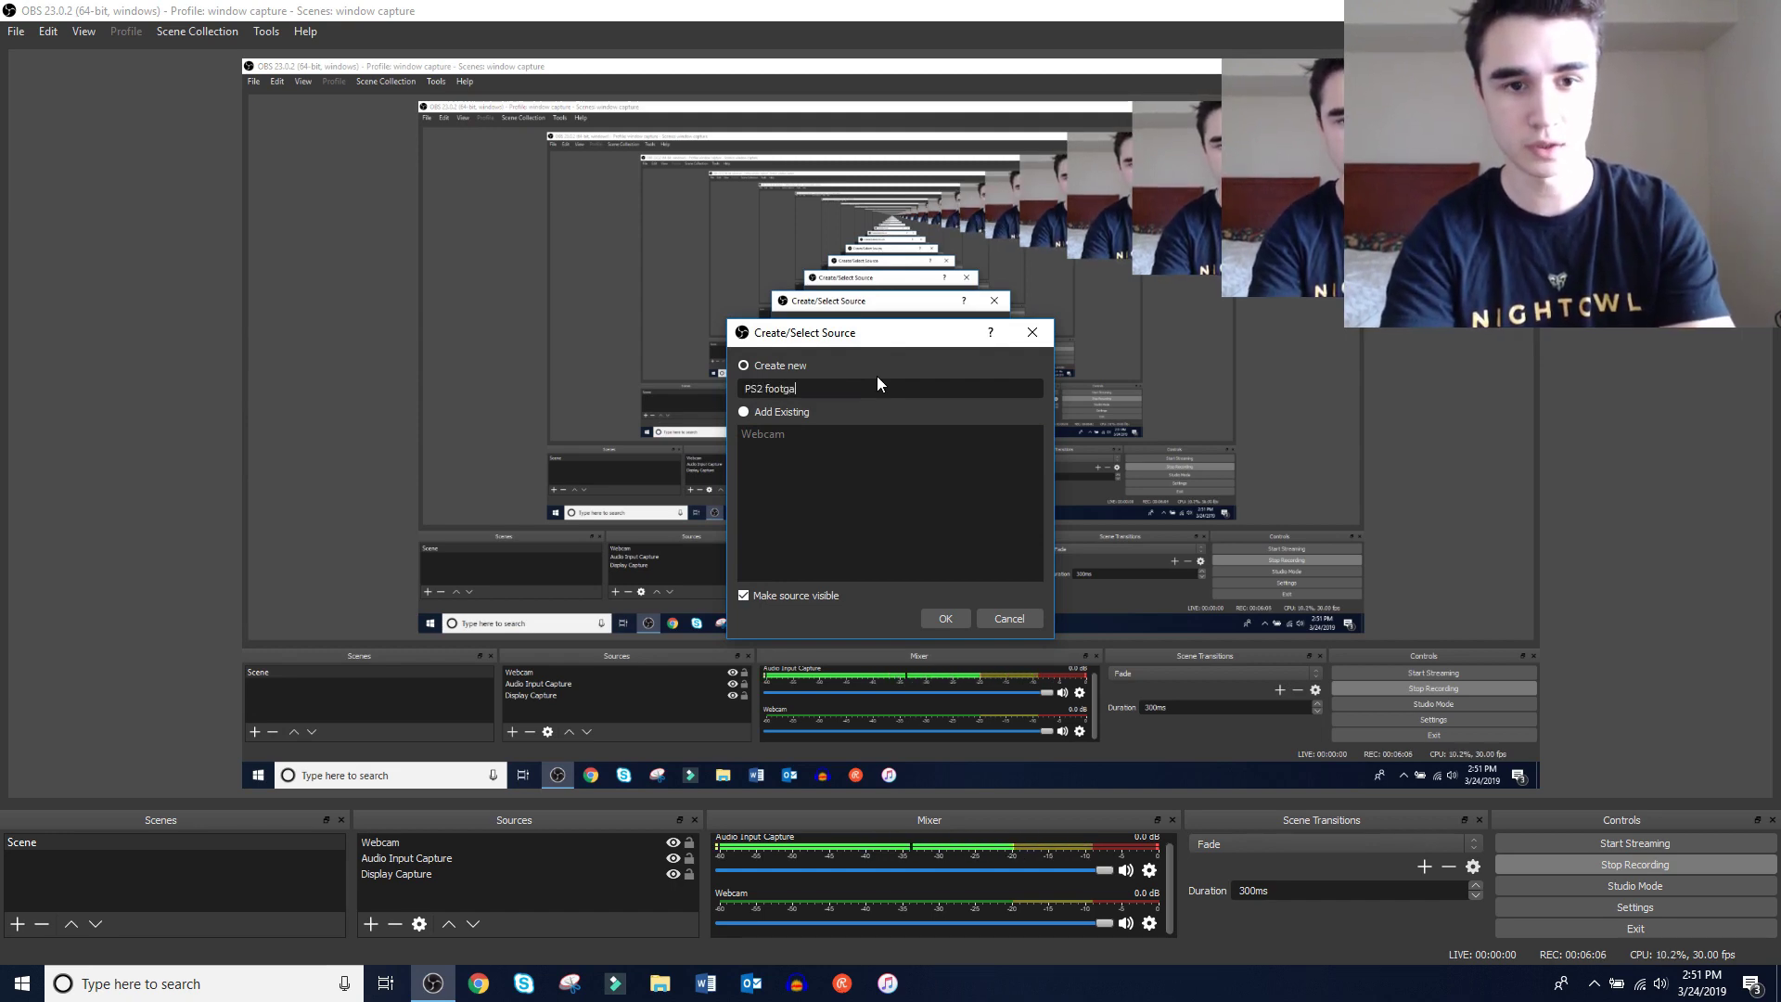
{"action": "key", "text": "Return"}
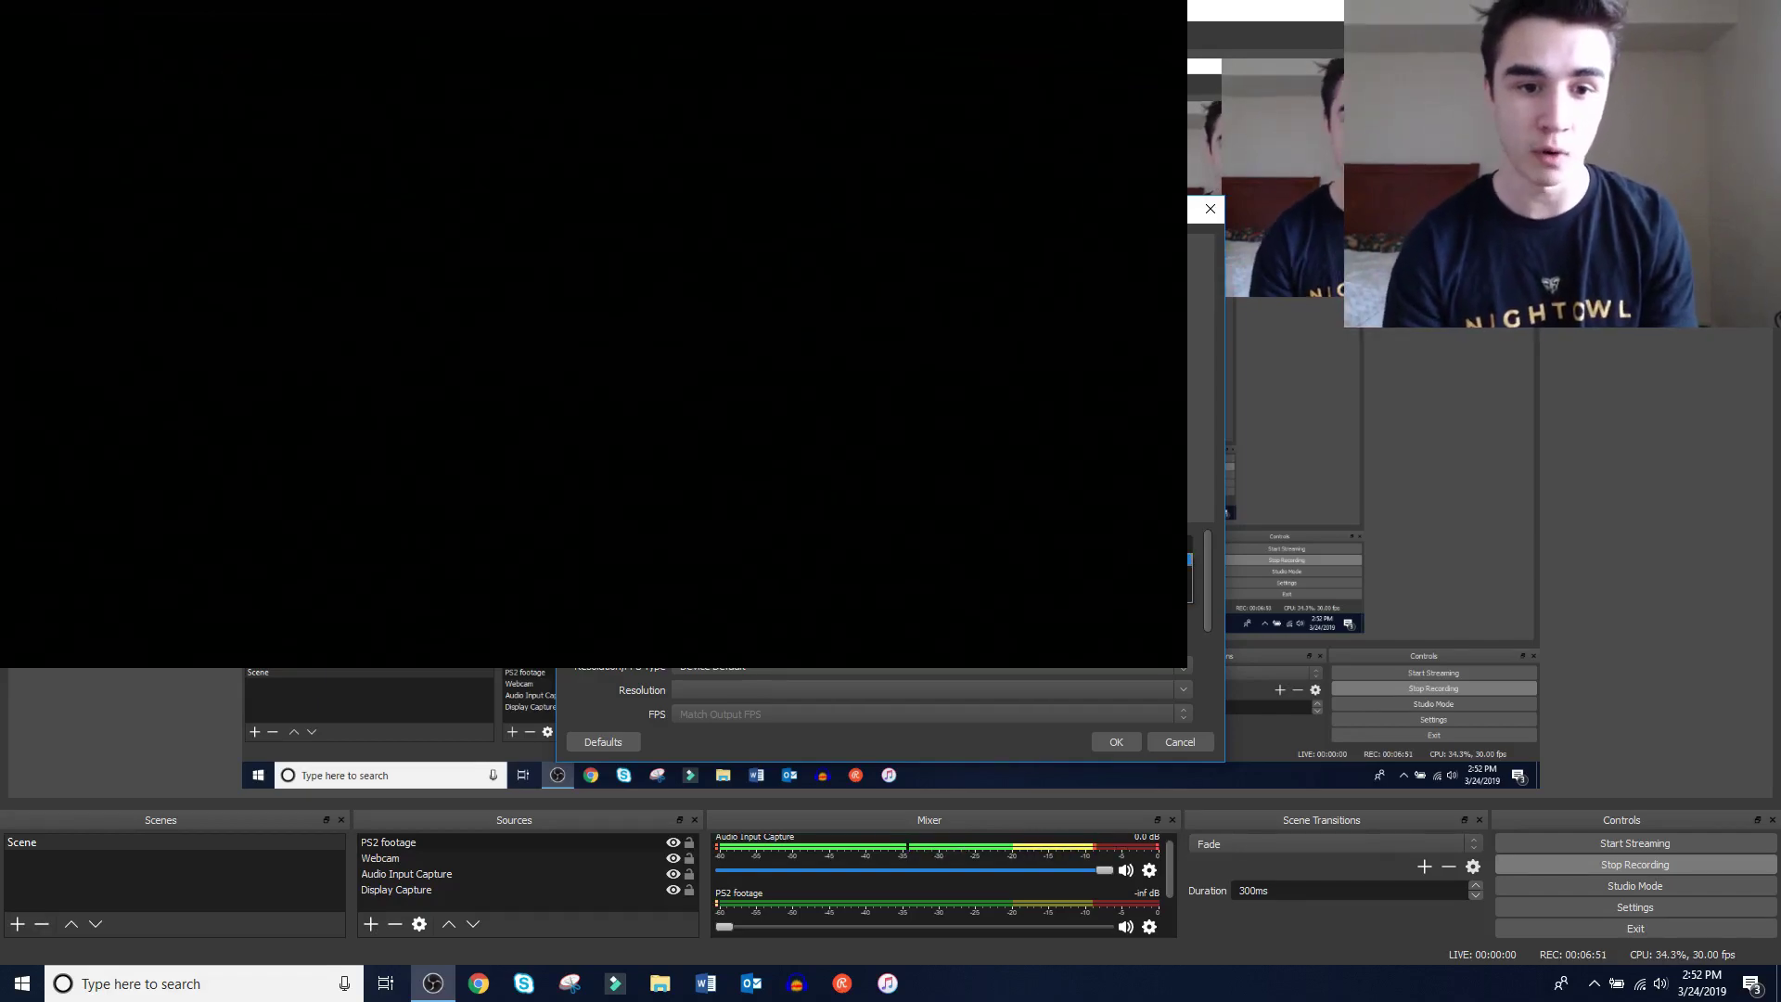
- Accept the PS2 footage source properties and exit the full-screen game view
{"action": "scroll", "coordinate": [881, 705], "scroll_direction": "down", "scroll_amount": 2}
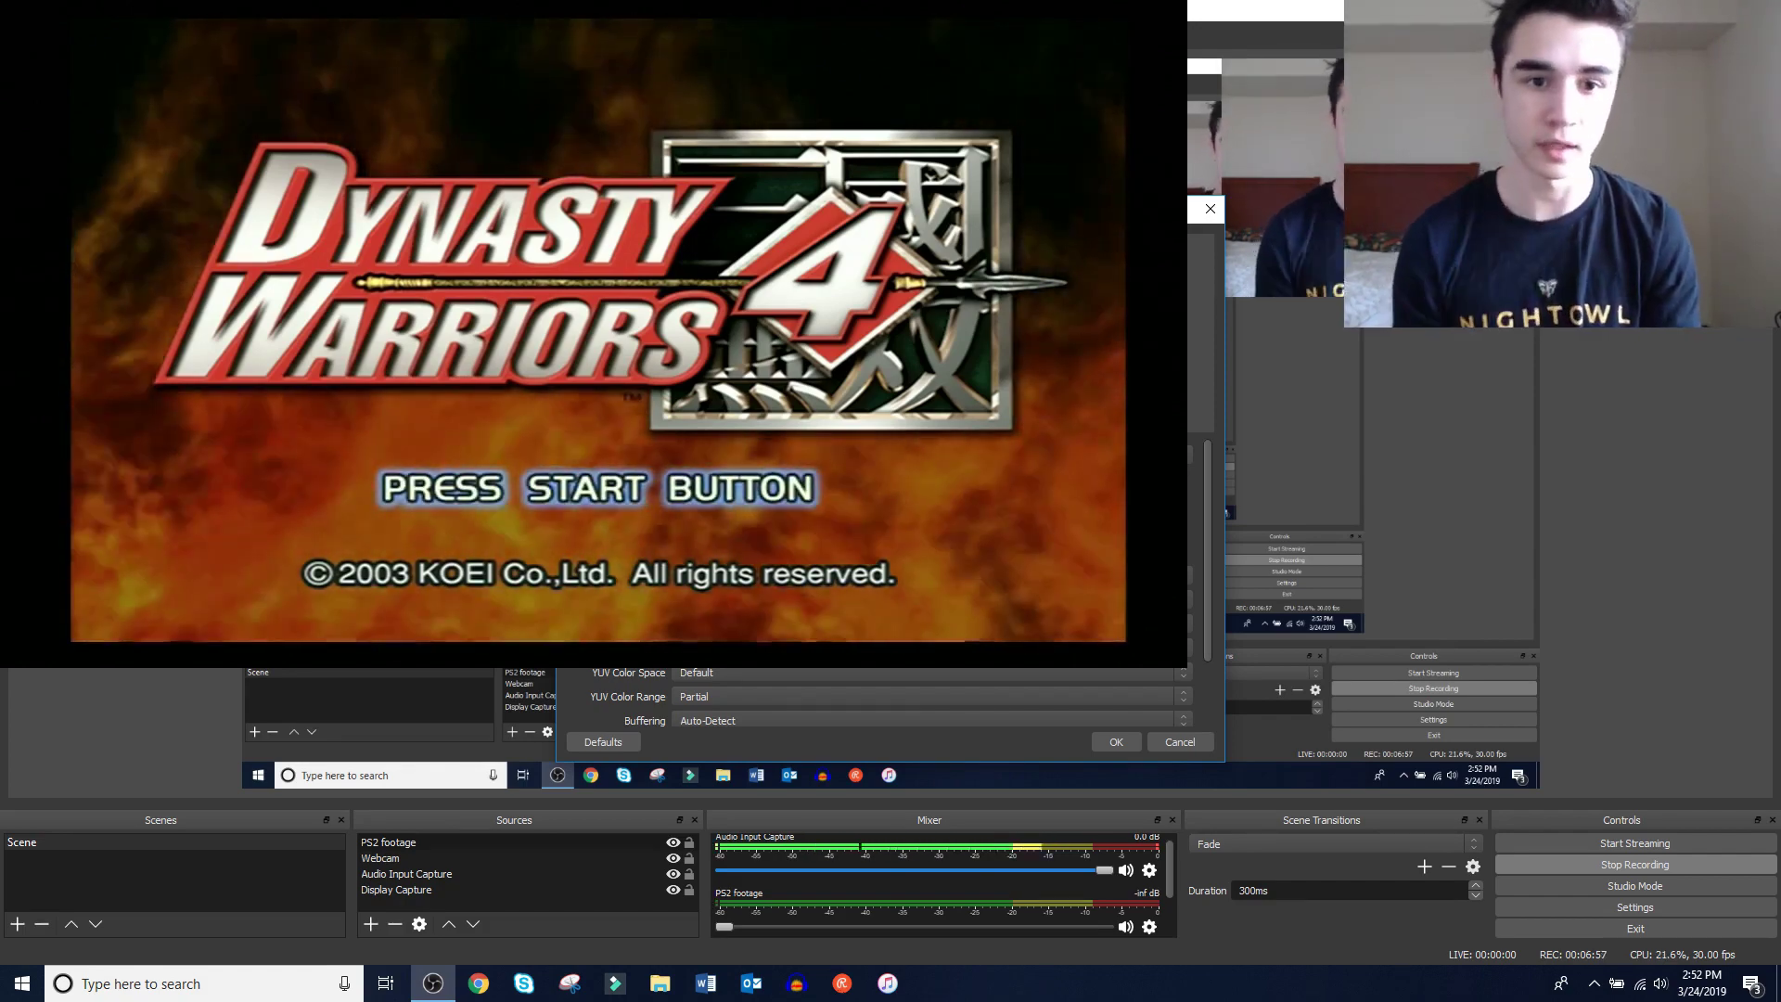
{"action": "left_click", "coordinate": [1121, 744]}
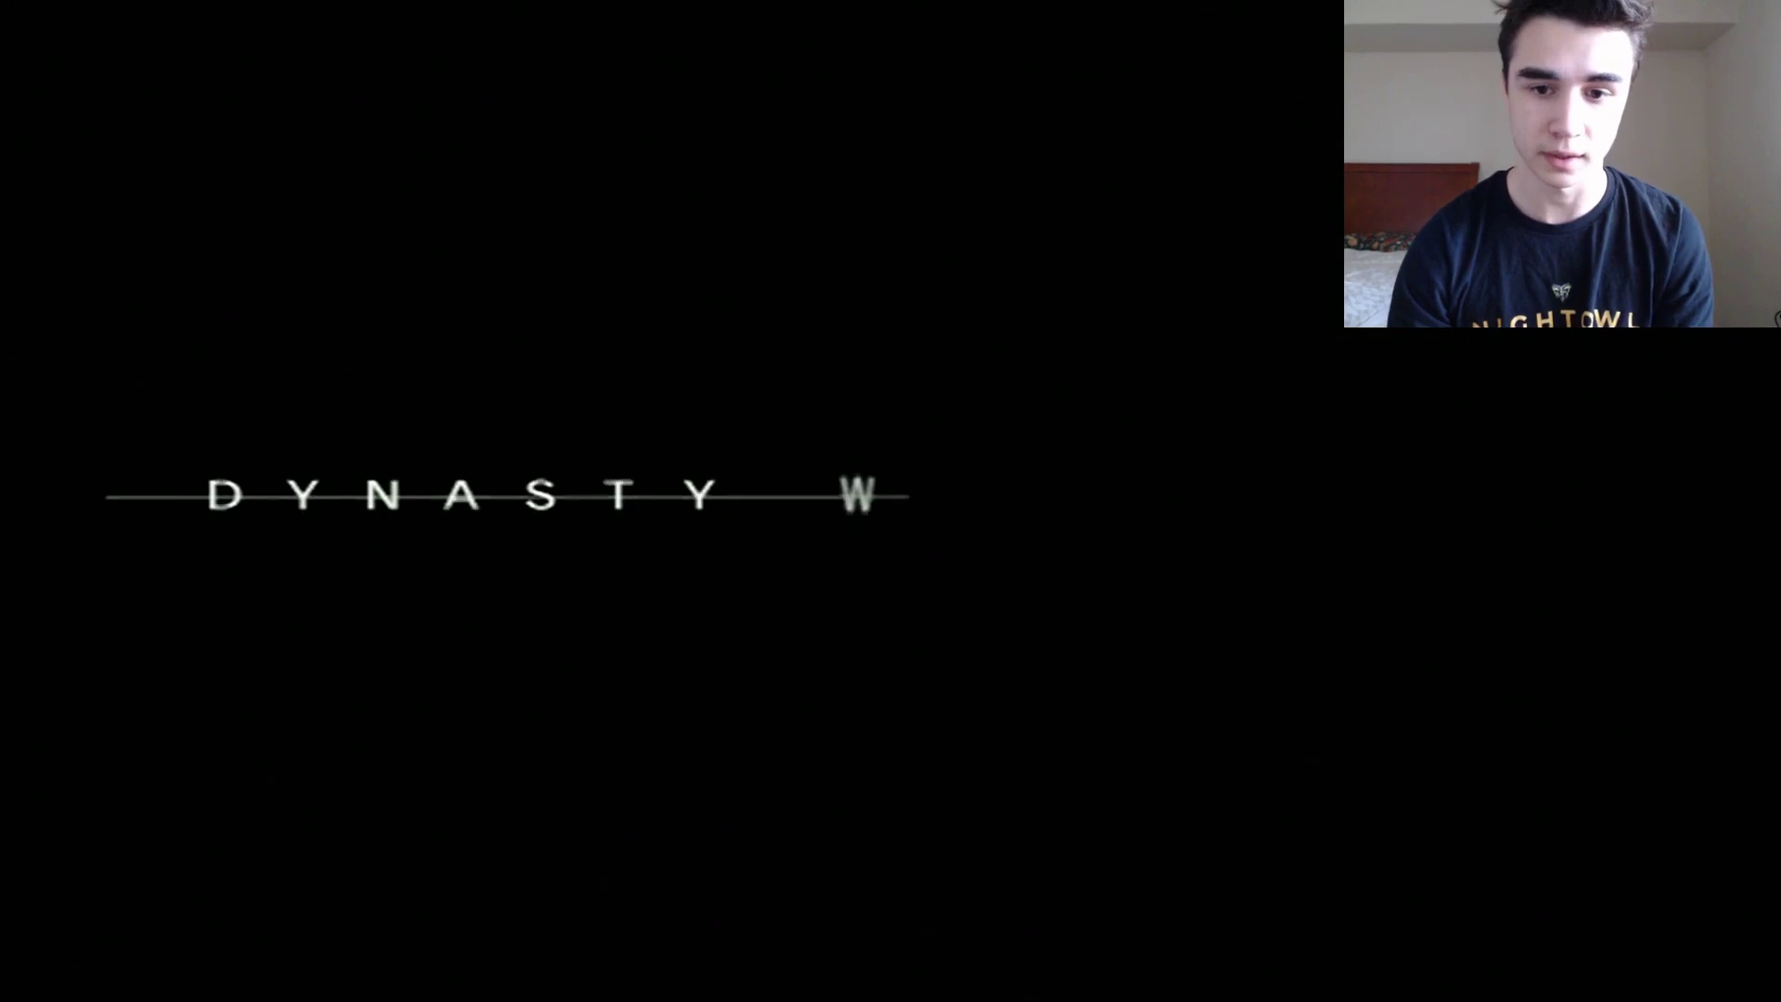
{"action": "key", "text": "Escape"}
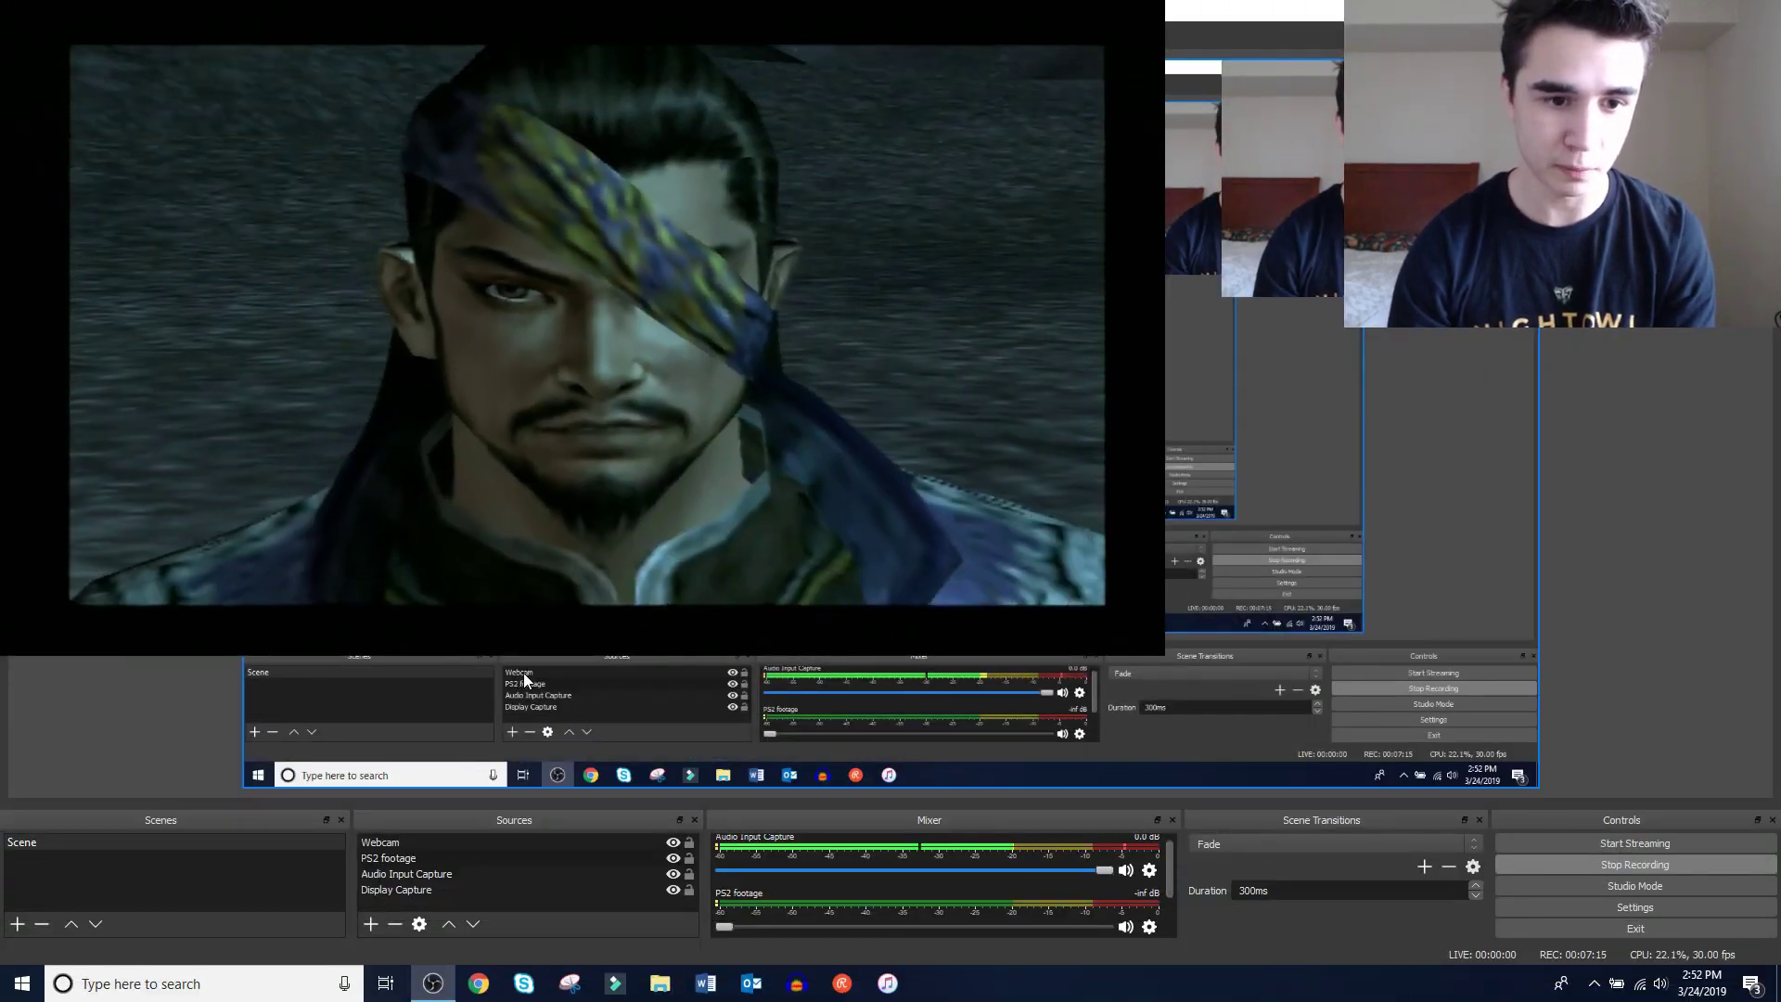
{"action": "left_click", "coordinate": [377, 858]}
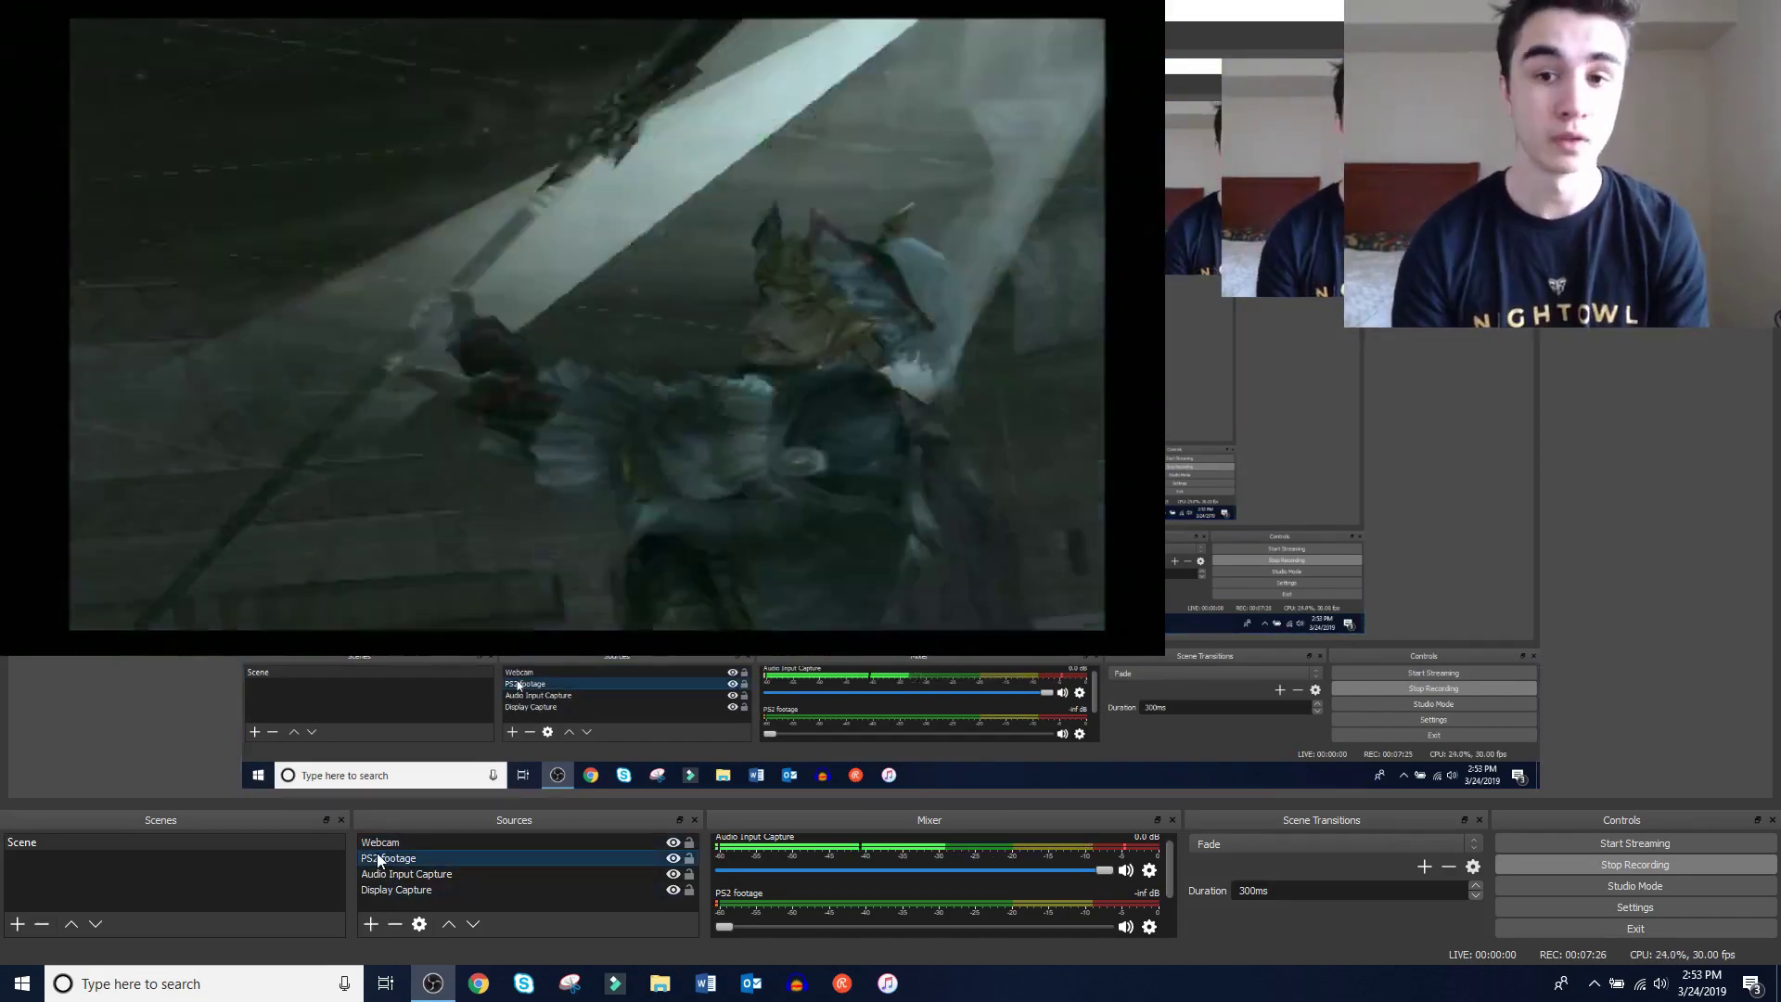
{"action": "left_click", "coordinate": [380, 842]}
{"action": "left_click", "coordinate": [395, 891], "text": "ctrl"}
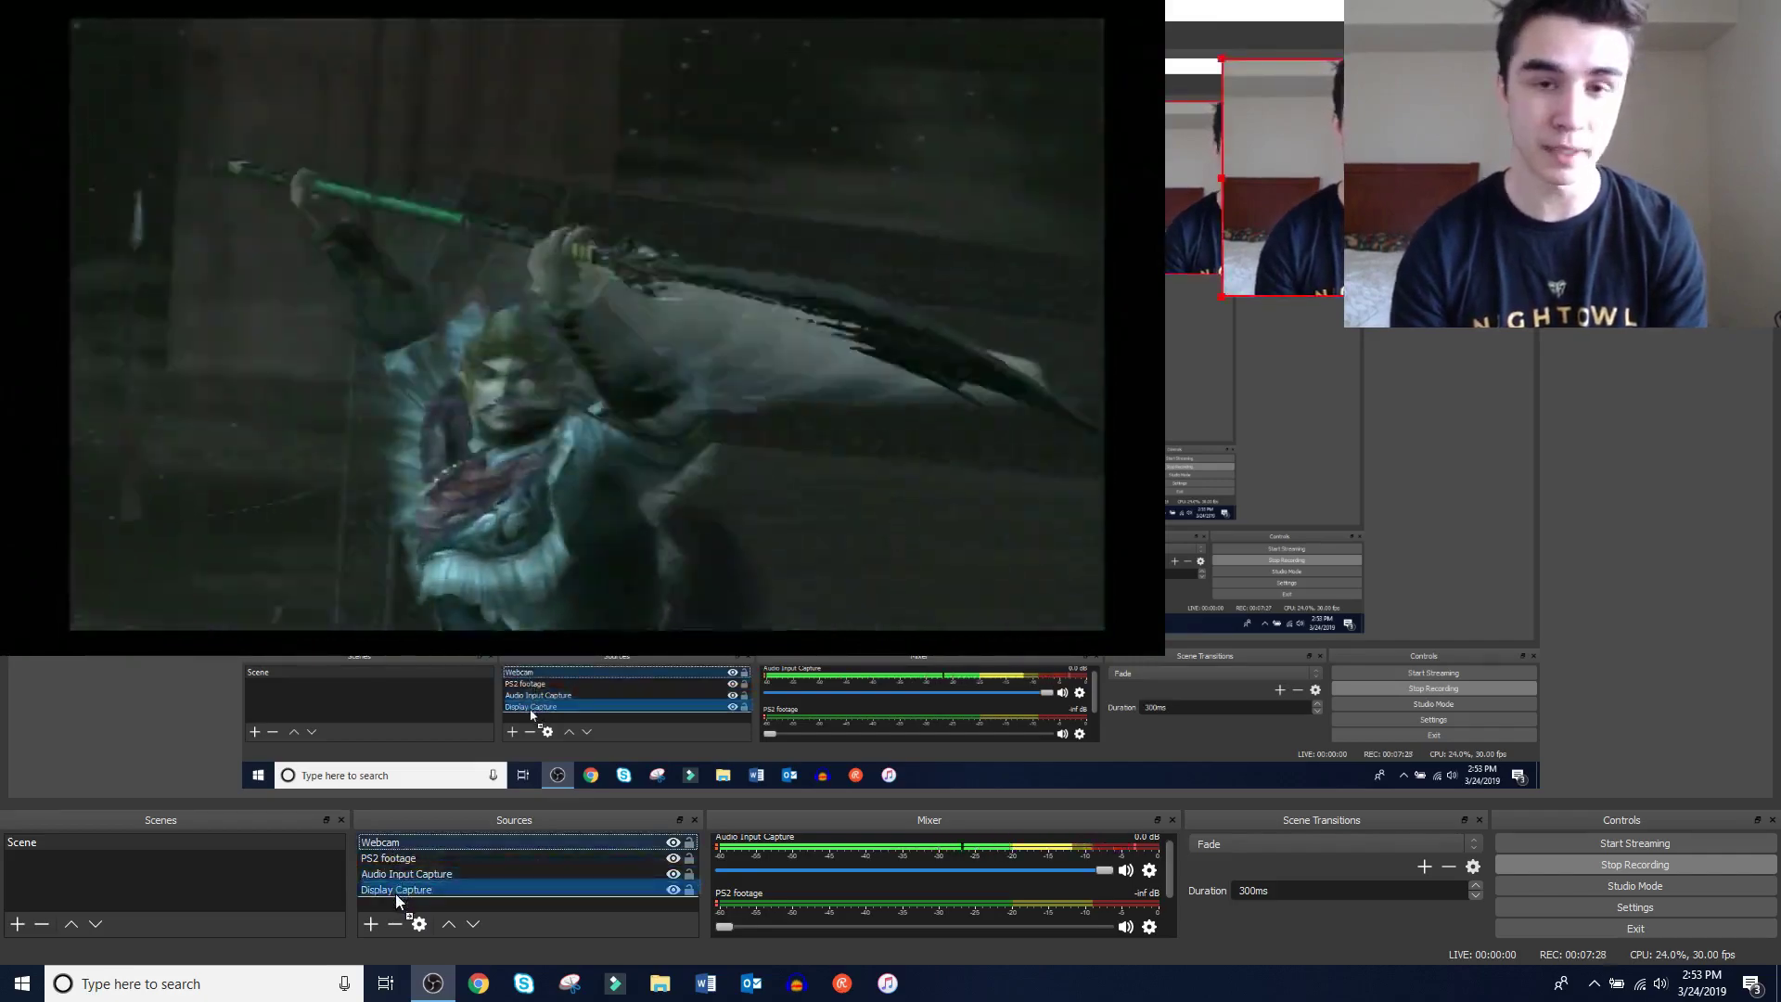
{"action": "left_click", "coordinate": [395, 890], "text": "ctrl"}
{"action": "key", "text": "ctrl+End"}
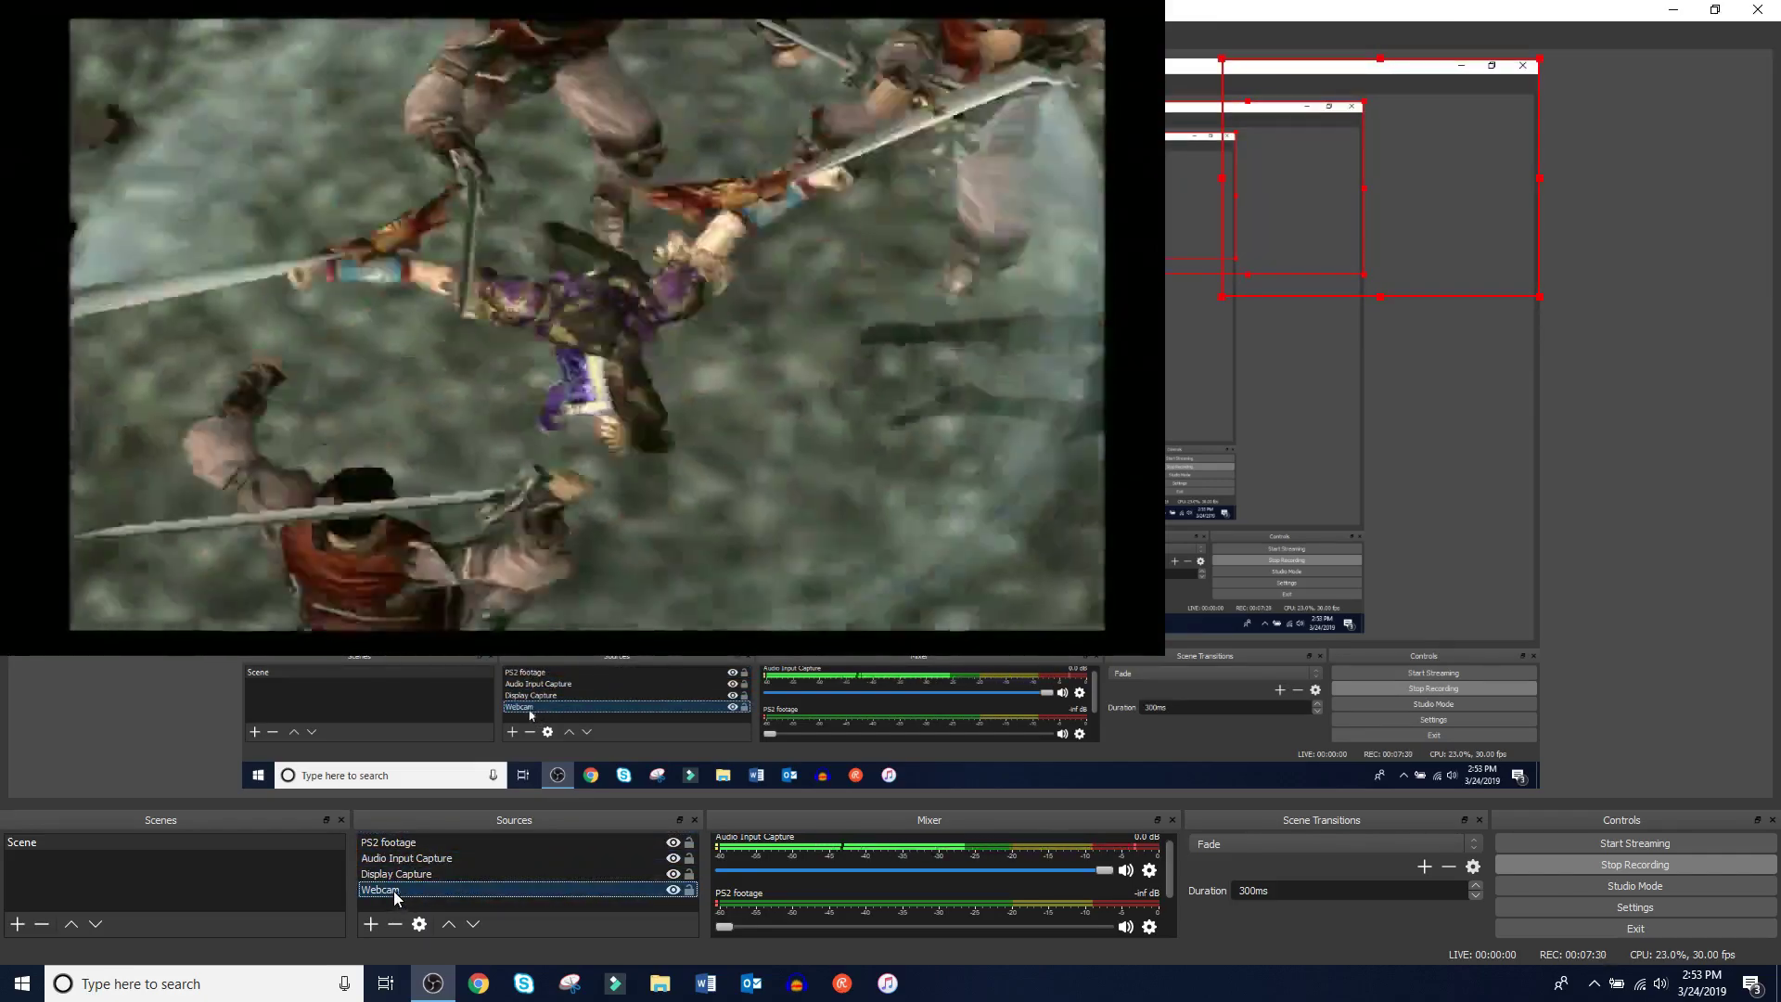
{"action": "left_click", "coordinate": [400, 874], "text": "ctrl"}
{"action": "left_click_drag", "start_coordinate": [401, 878], "coordinate": [407, 834]}
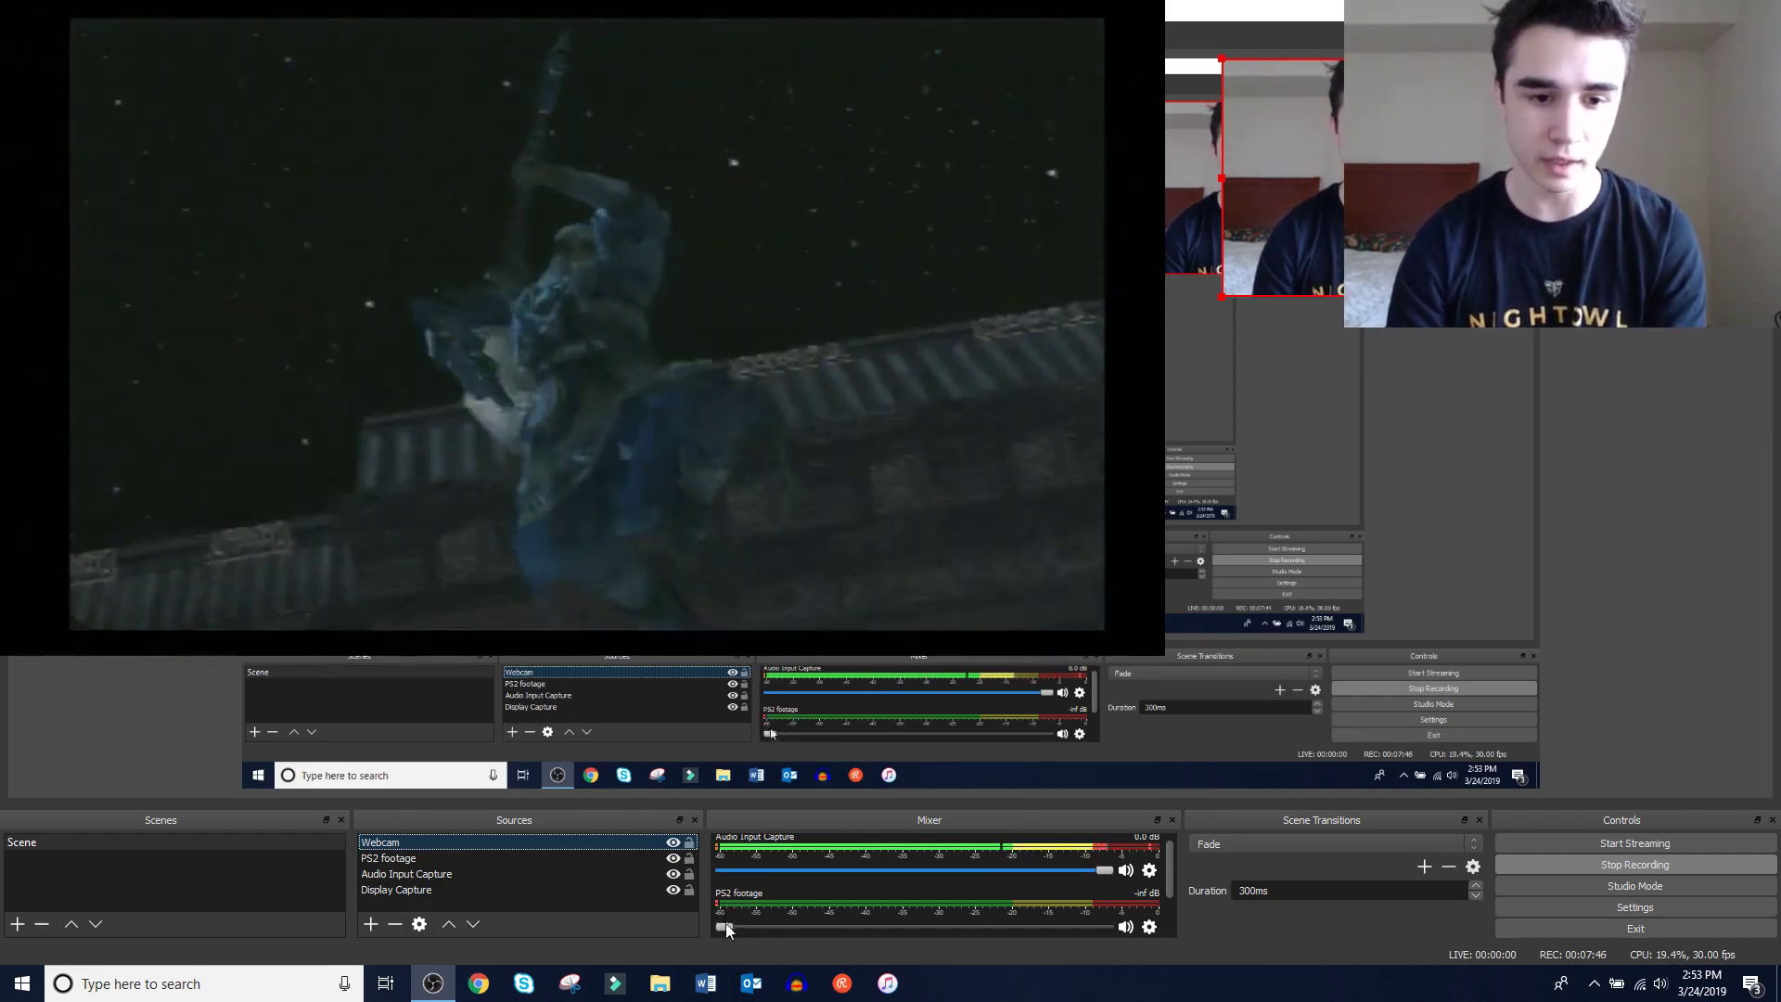
{"action": "left_click_drag", "start_coordinate": [721, 928], "coordinate": [822, 924]}
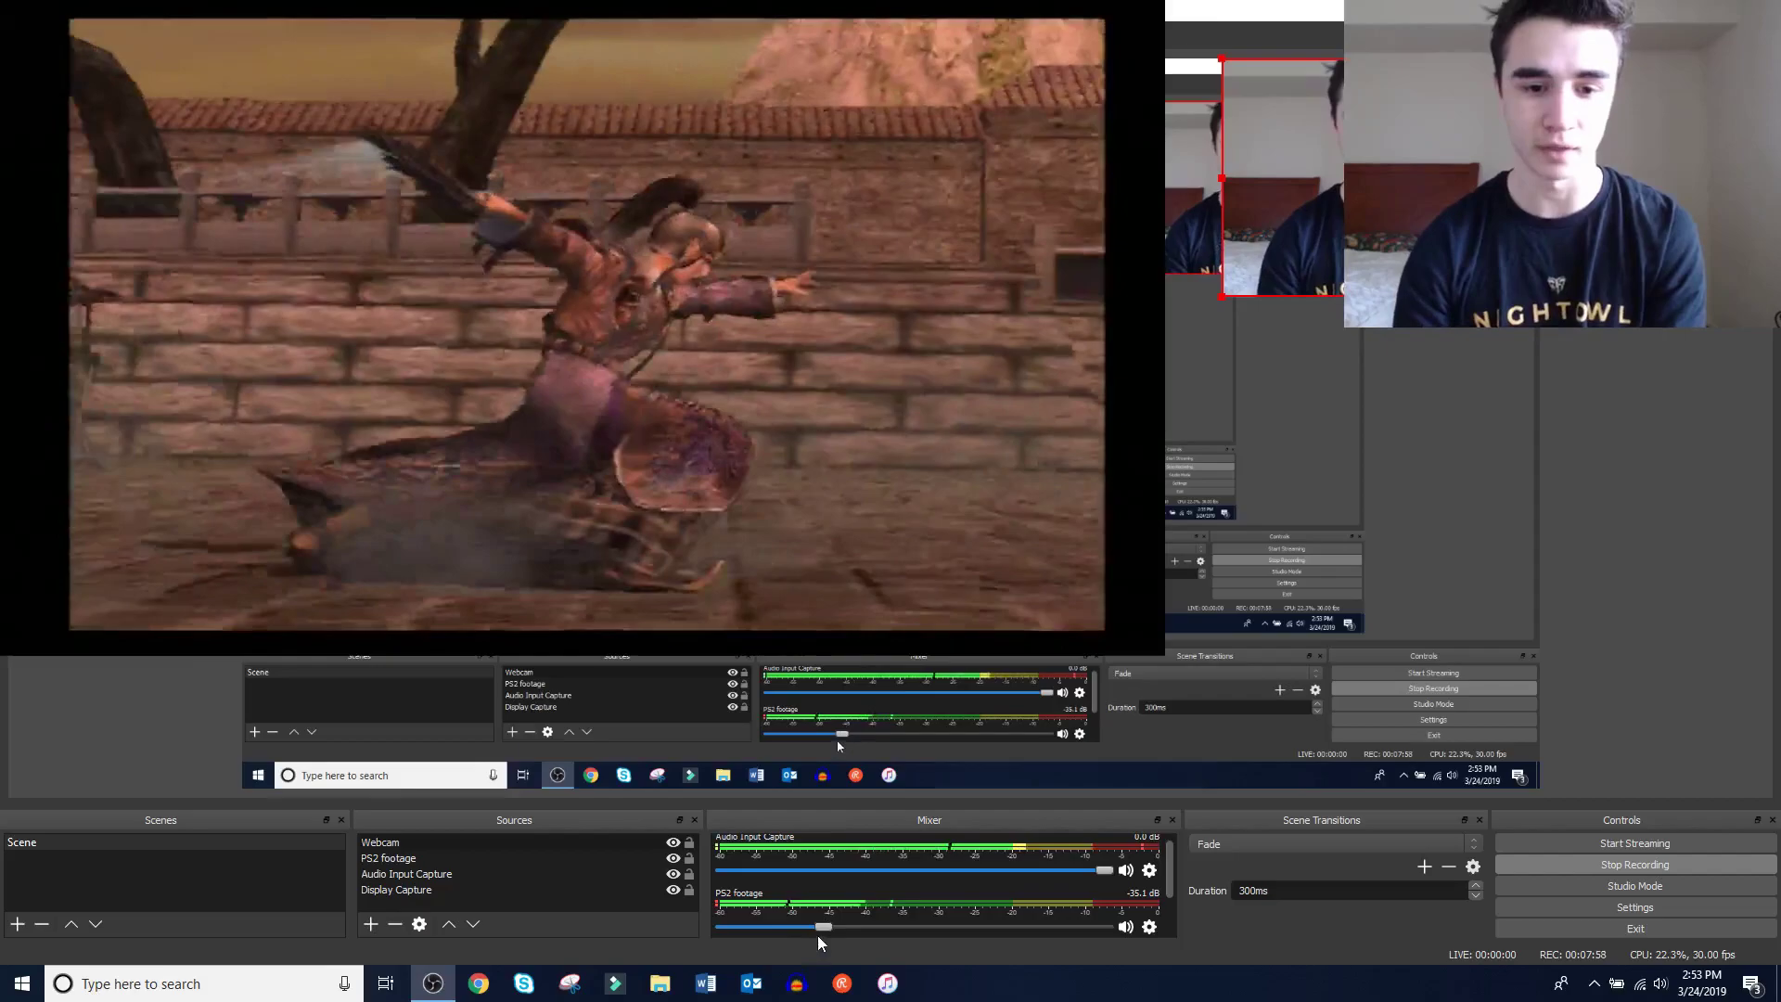
{"action": "left_click_drag", "start_coordinate": [816, 927], "coordinate": [677, 941]}
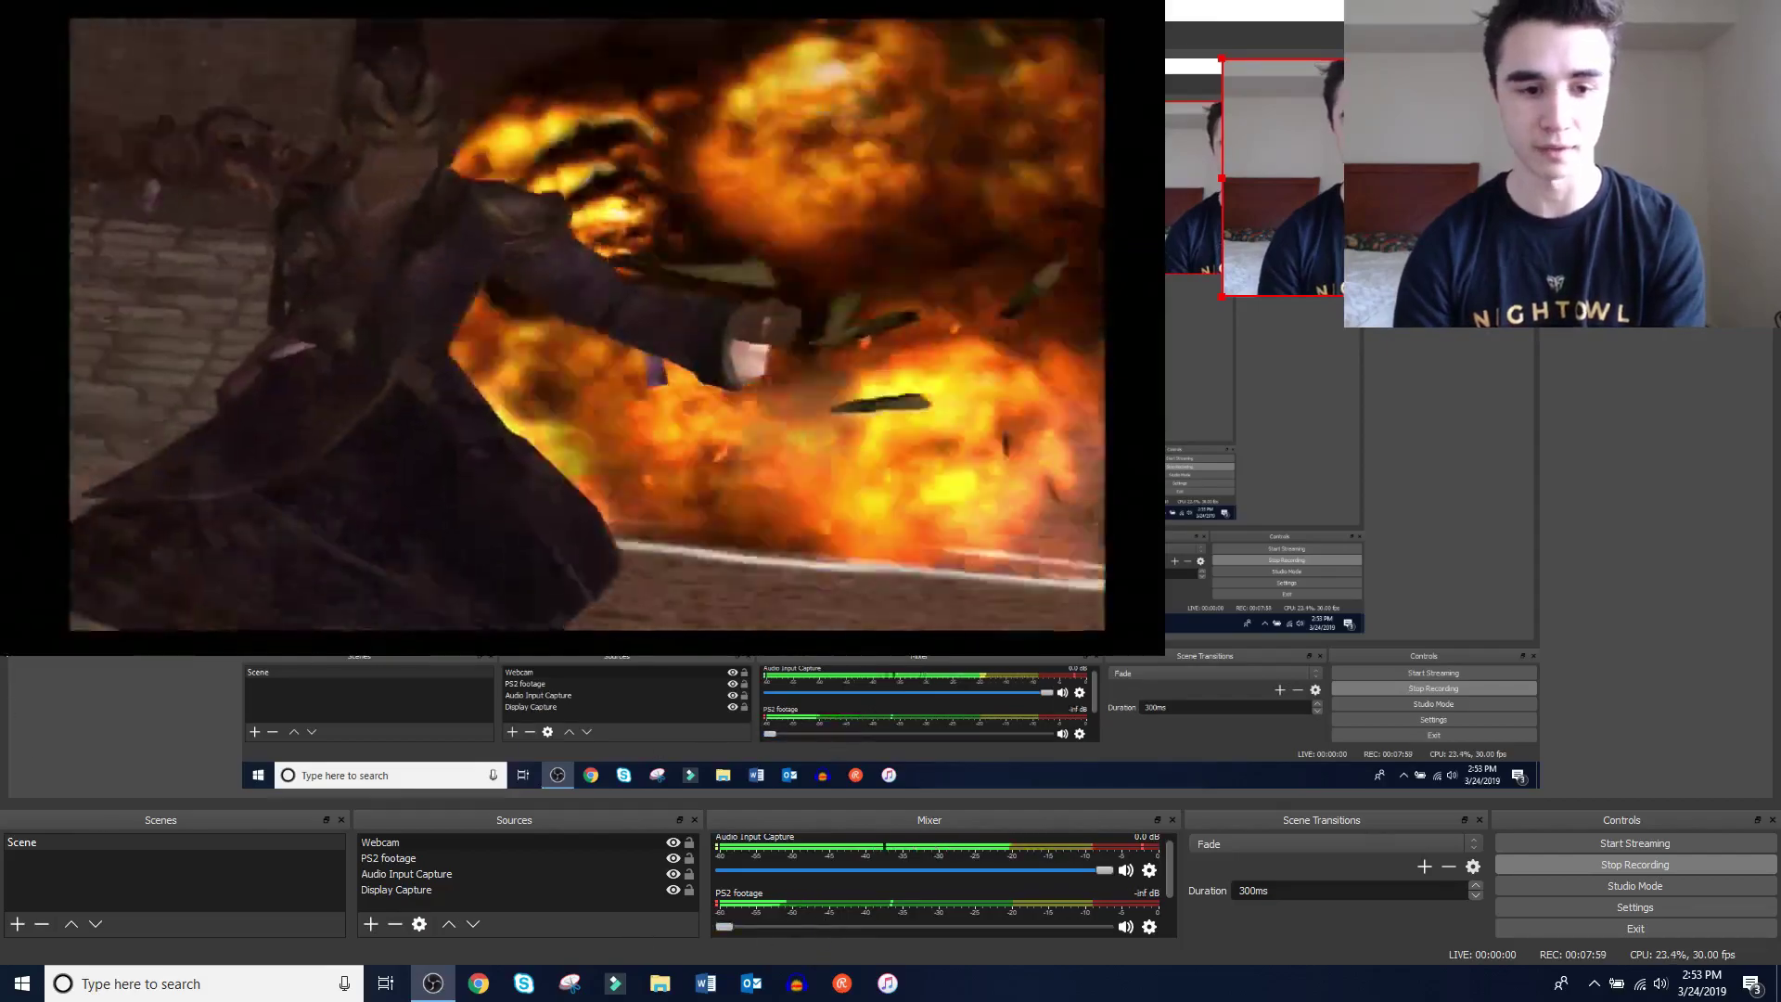